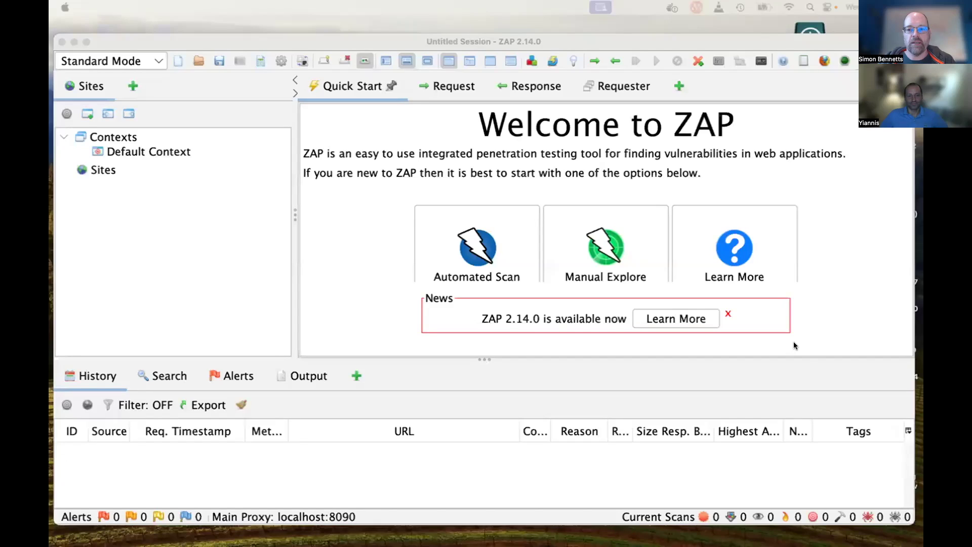
pyautogui.click(794, 345)
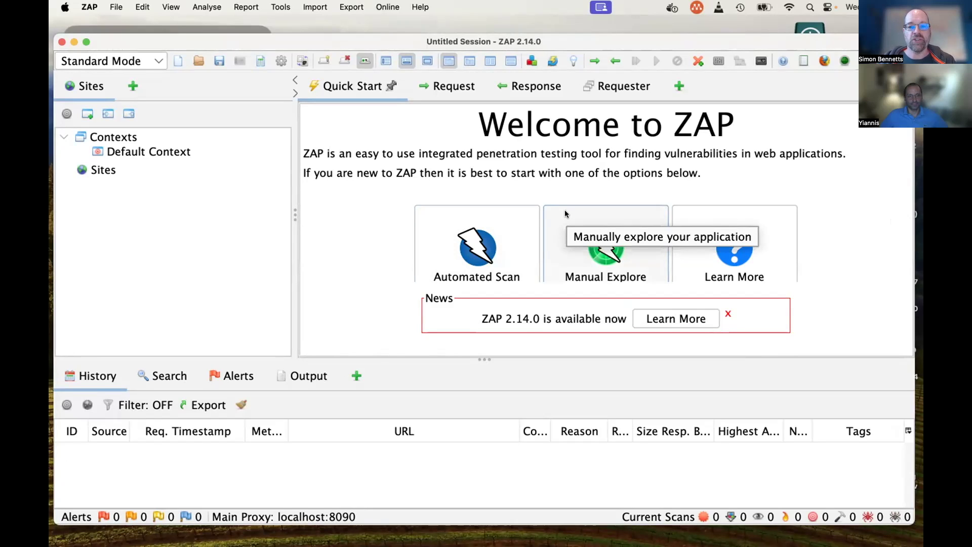
pyautogui.click(570, 217)
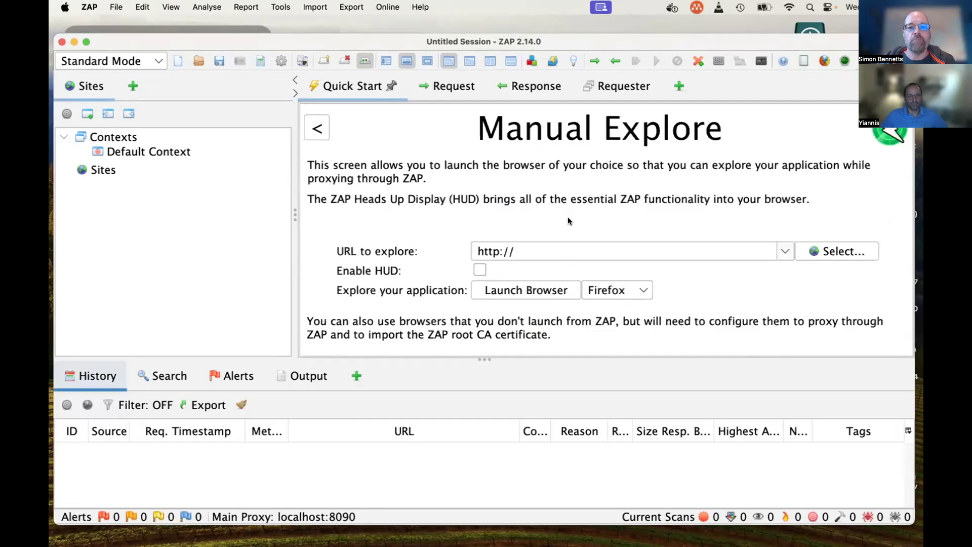
pyautogui.click(785, 251)
pyautogui.click(648, 264)
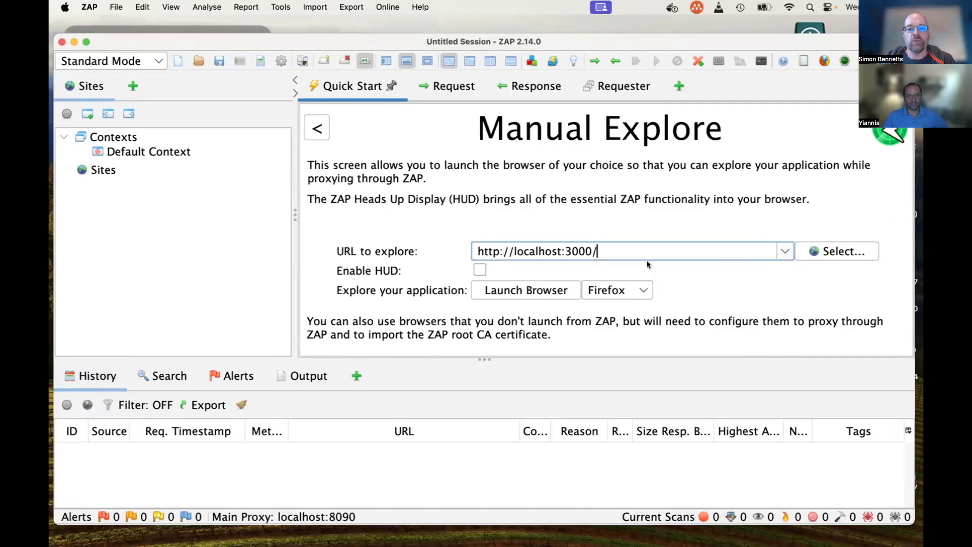
# - Keep Firefox as the browser and launch it proxied through ZAP onto Juice Shop
pyautogui.click(634, 291)
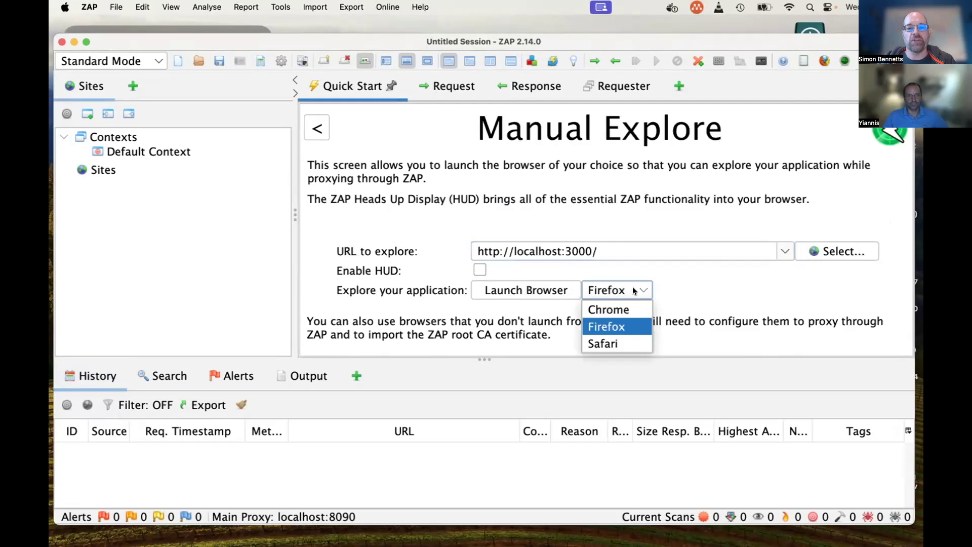
pyautogui.click(693, 291)
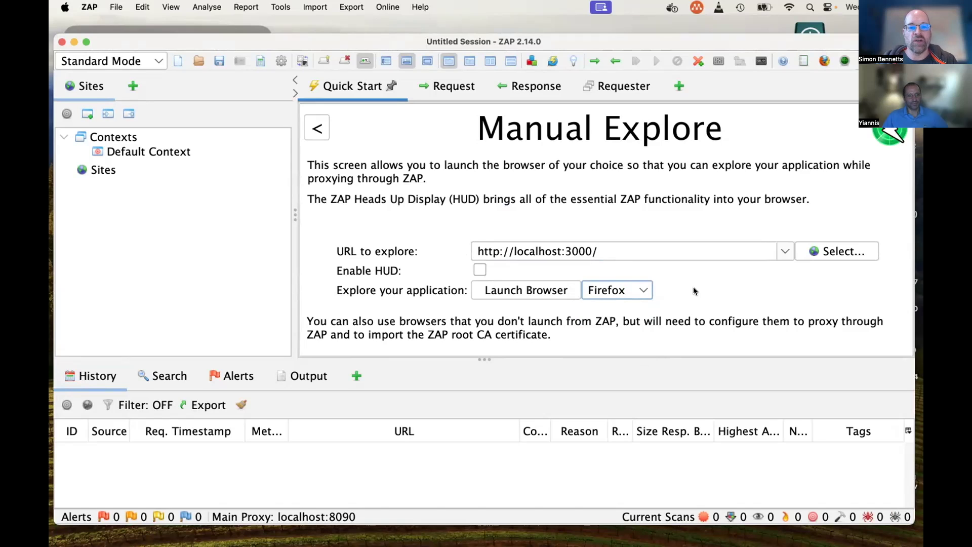
pyautogui.click(534, 291)
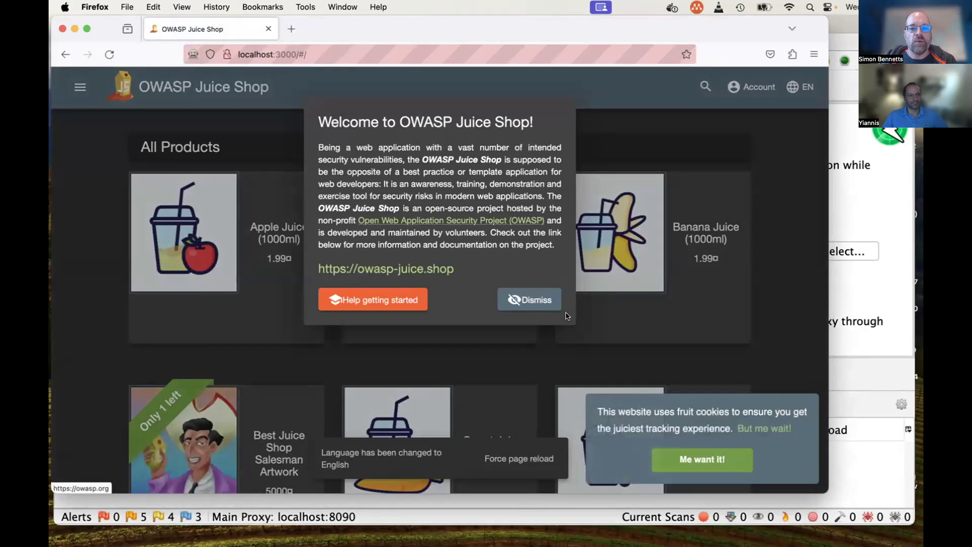
# - Dismiss the welcome message, view Apple Juice (1000ml) details, and open Customer Feedback
pyautogui.click(534, 301)
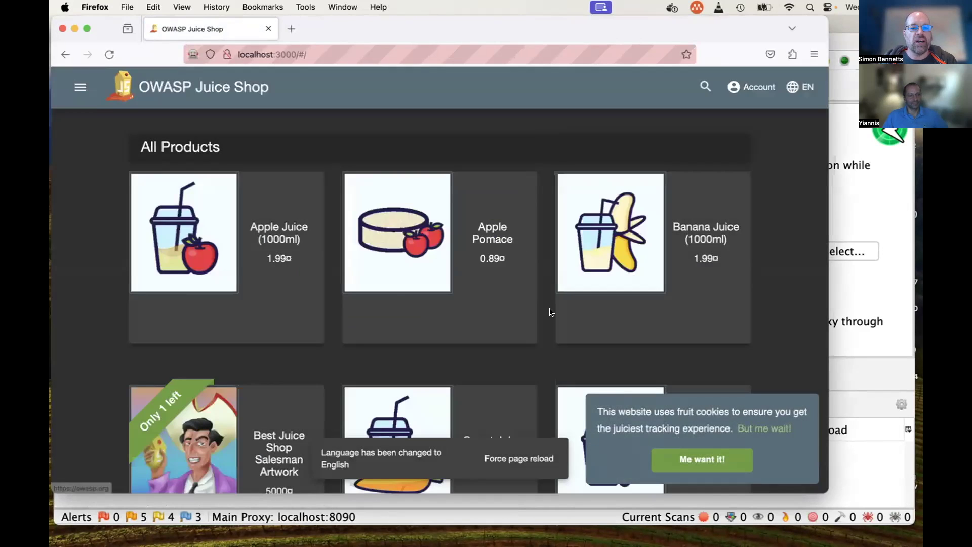
pyautogui.click(285, 225)
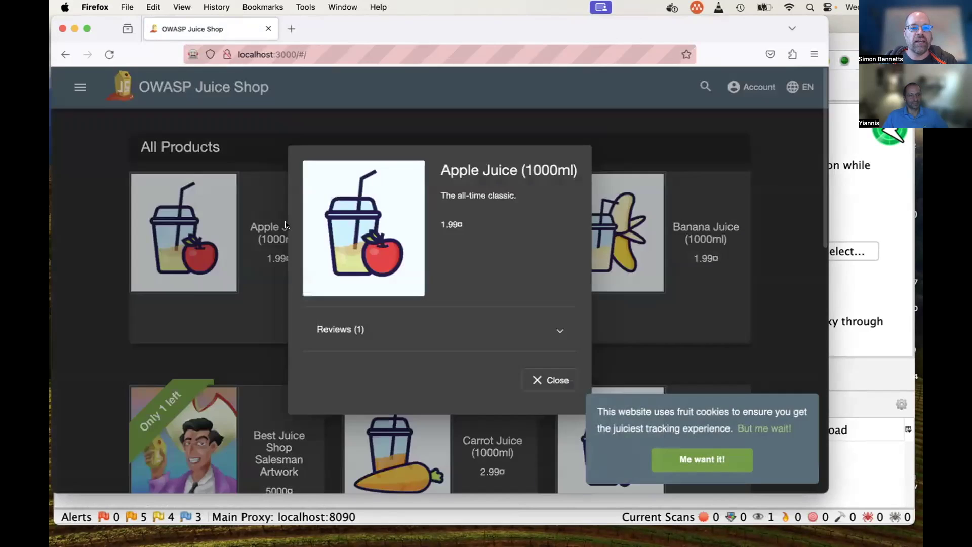
pyautogui.click(546, 382)
pyautogui.click(81, 87)
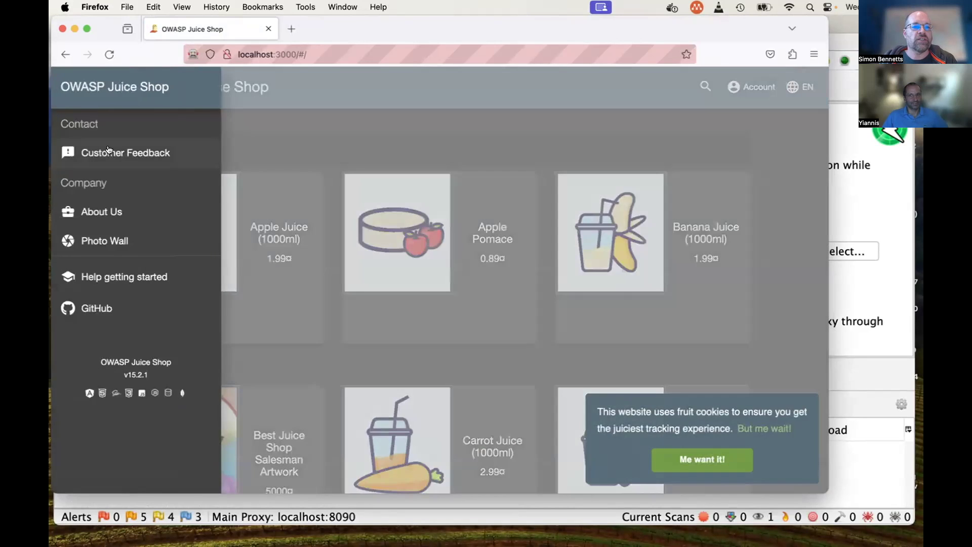
pyautogui.click(115, 152)
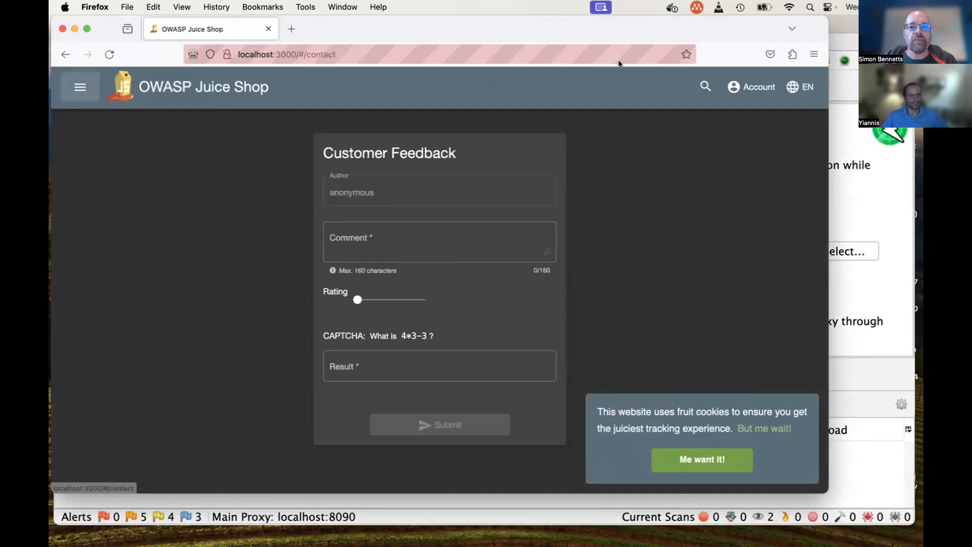
# - Log in to Juice Shop with the test account's email and password
pyautogui.click(749, 89)
pyautogui.click(767, 121)
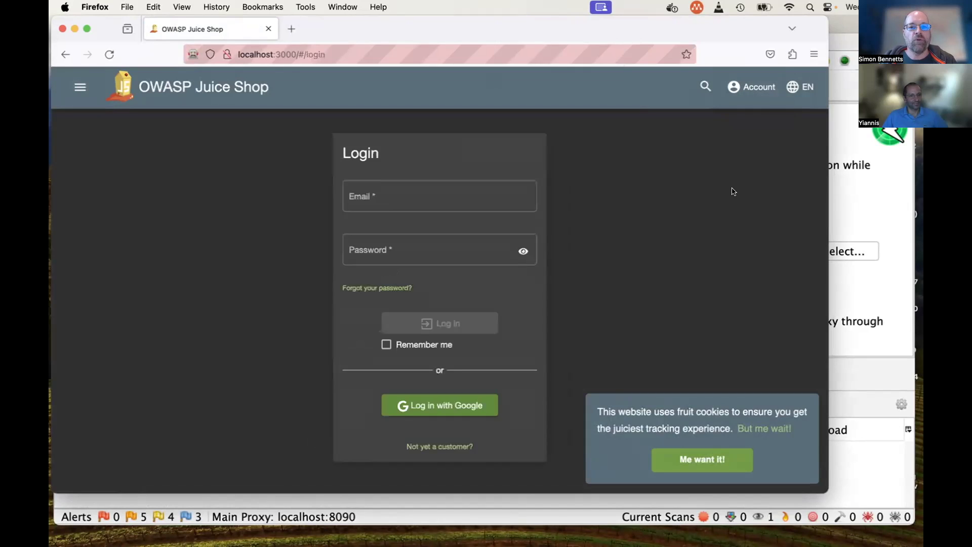
pyautogui.click(386, 194)
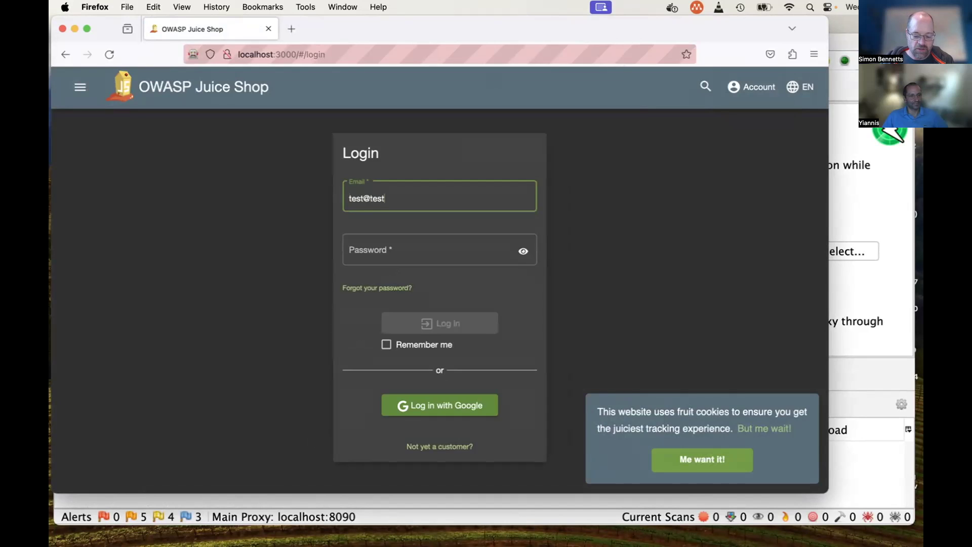
pyautogui.press('Tab')
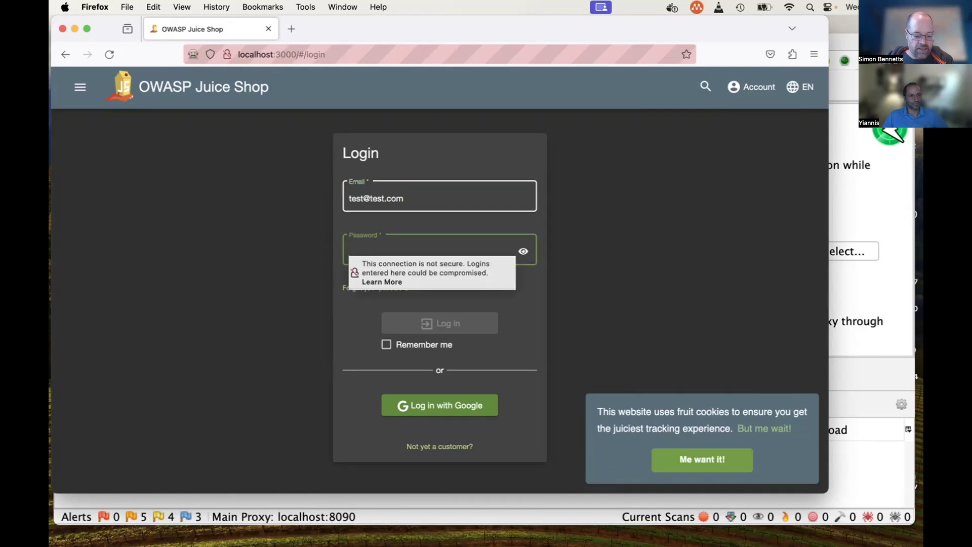
pyautogui.write('test')
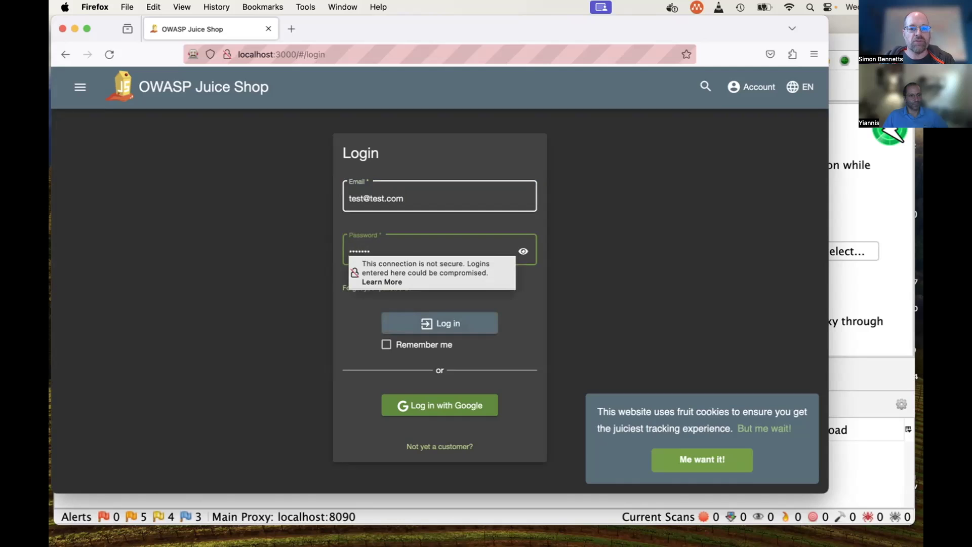
pyautogui.click(435, 323)
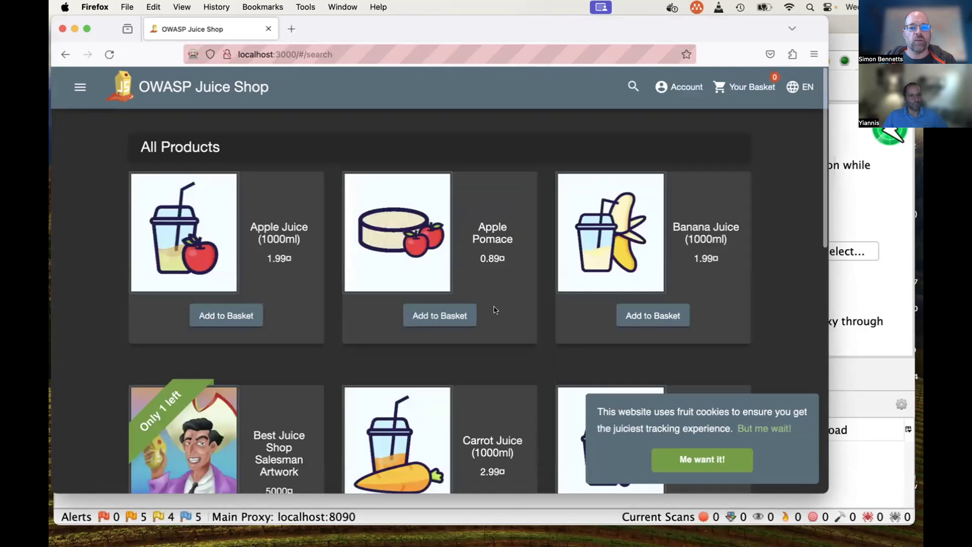
# - View the basket, add Apple Pomace to it, and dismiss the cookie notice
pyautogui.click(737, 88)
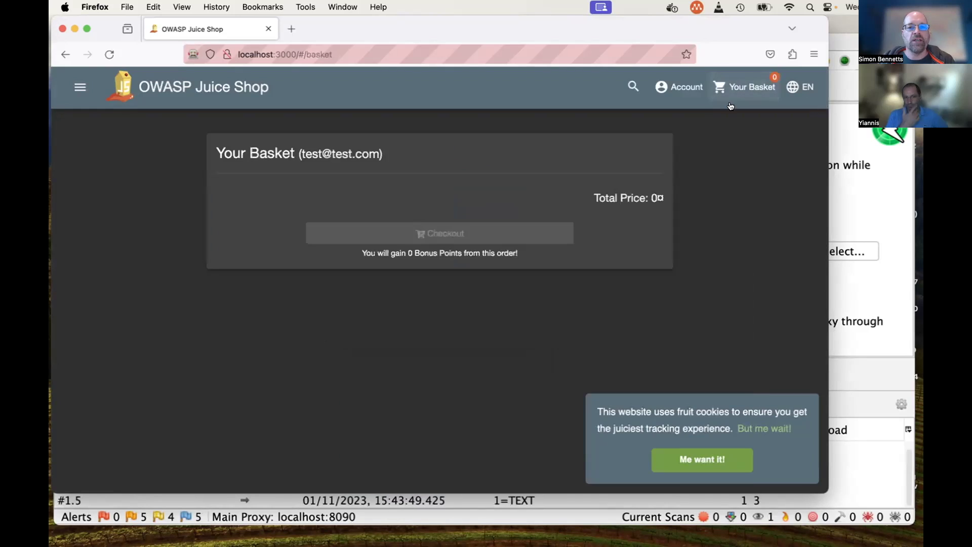
pyautogui.click(204, 87)
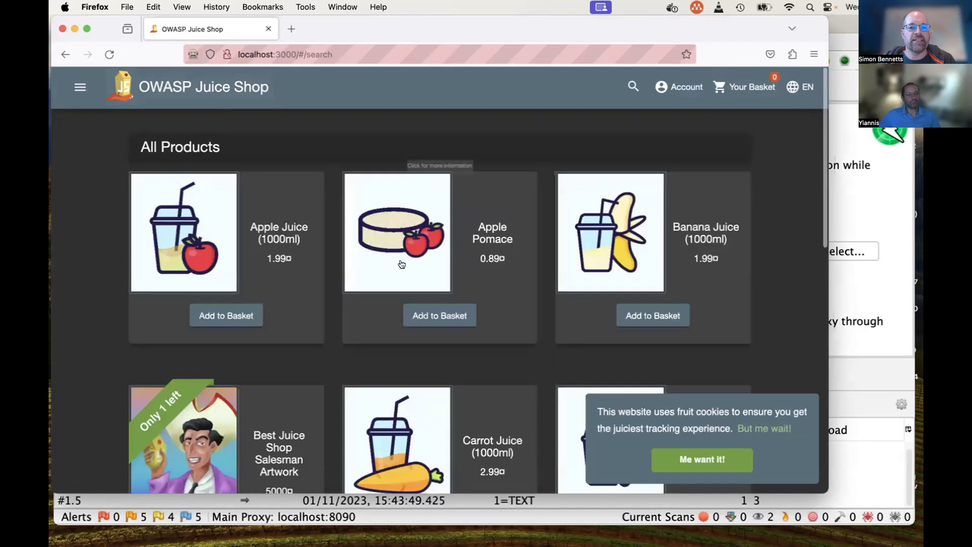
pyautogui.click(451, 315)
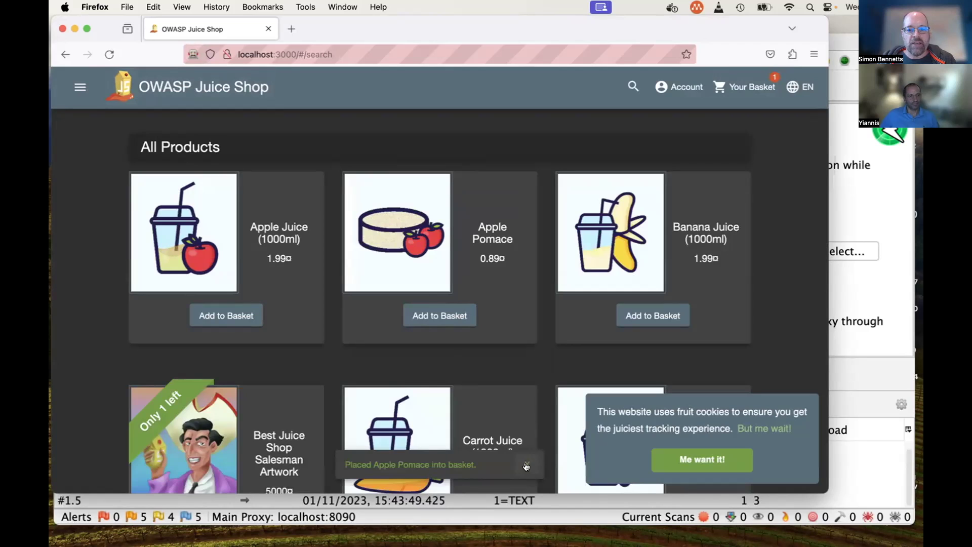
pyautogui.click(703, 459)
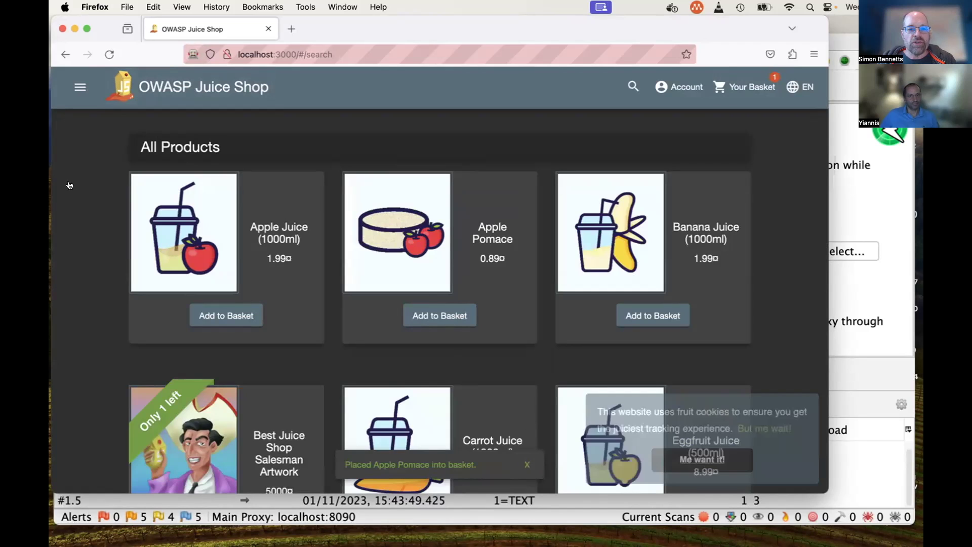
# - Browse Support Chat and Photo Wall from the side menu and start the tutorial
pyautogui.click(79, 88)
pyautogui.click(113, 210)
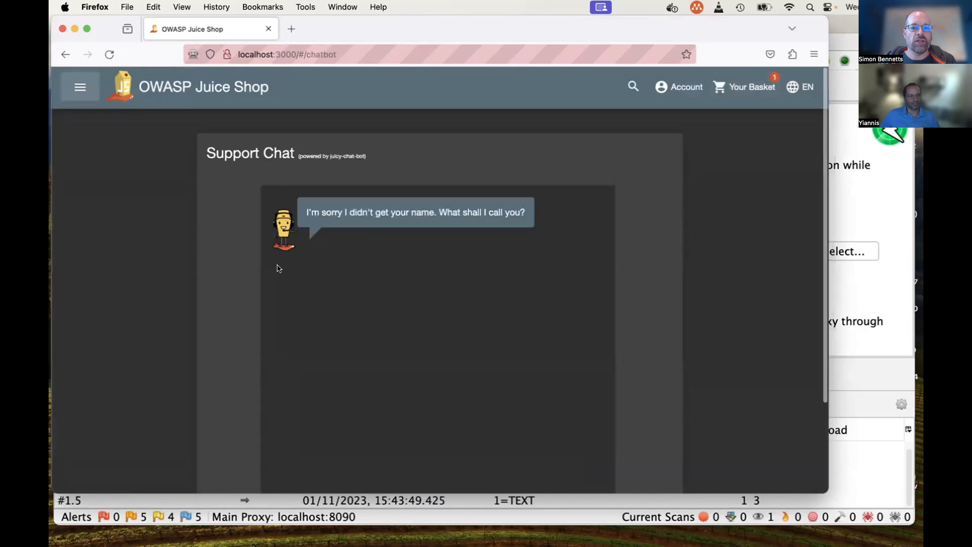
pyautogui.click(80, 89)
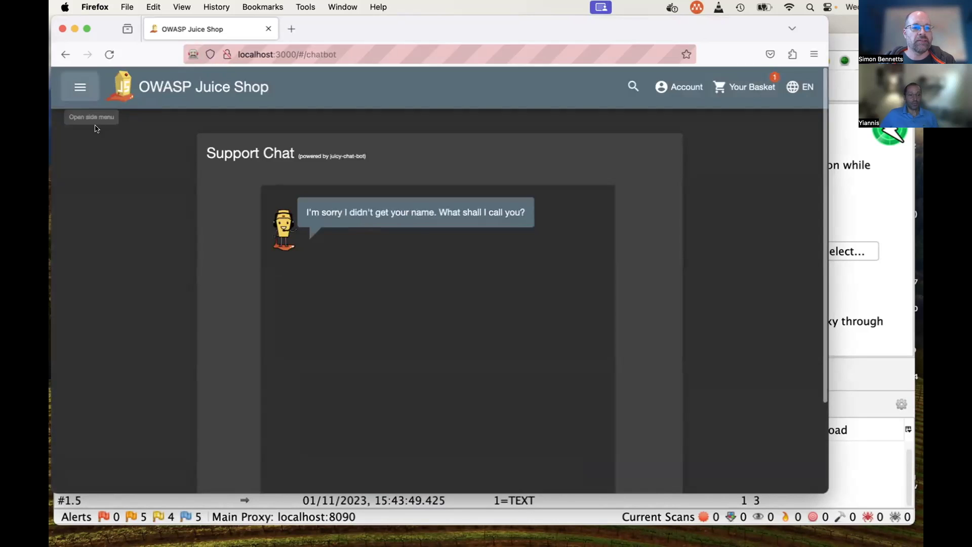
pyautogui.click(113, 299)
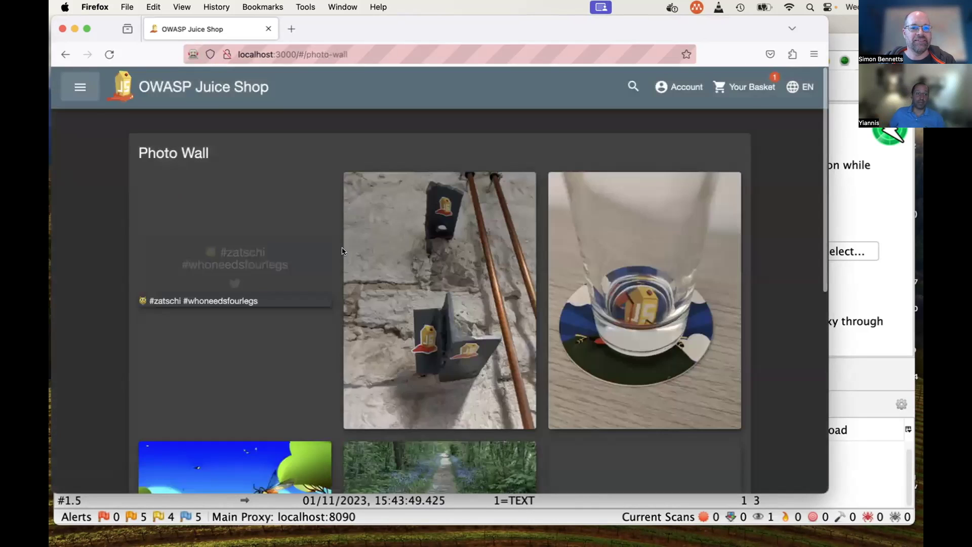
pyautogui.click(80, 86)
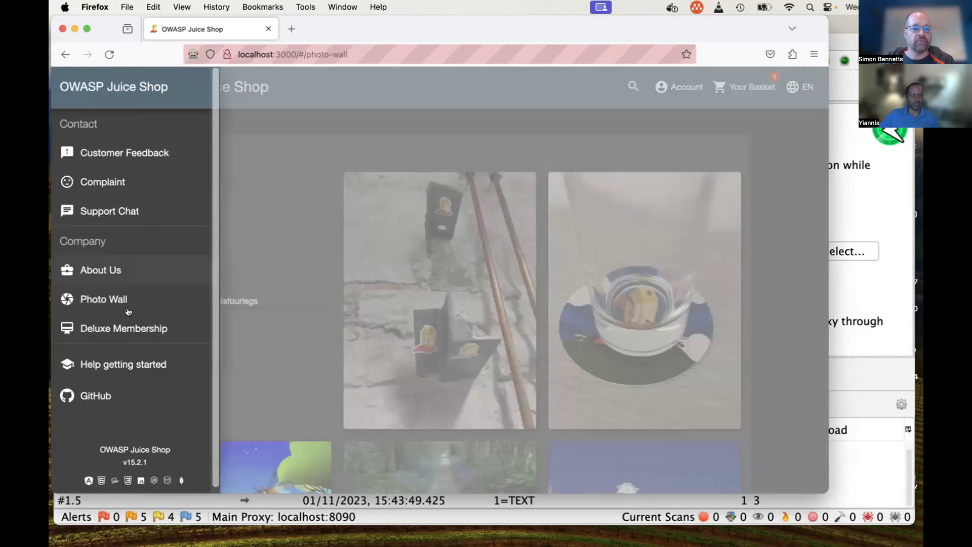
pyautogui.click(128, 365)
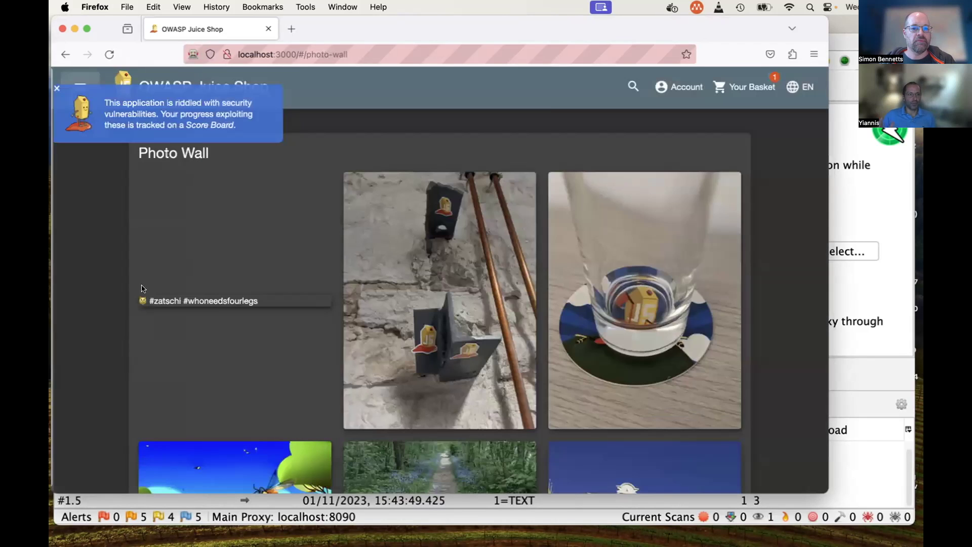
# - Visit the order history and data erasure request form, then return to the home page
pyautogui.click(687, 88)
pyautogui.moveTo(720, 150)
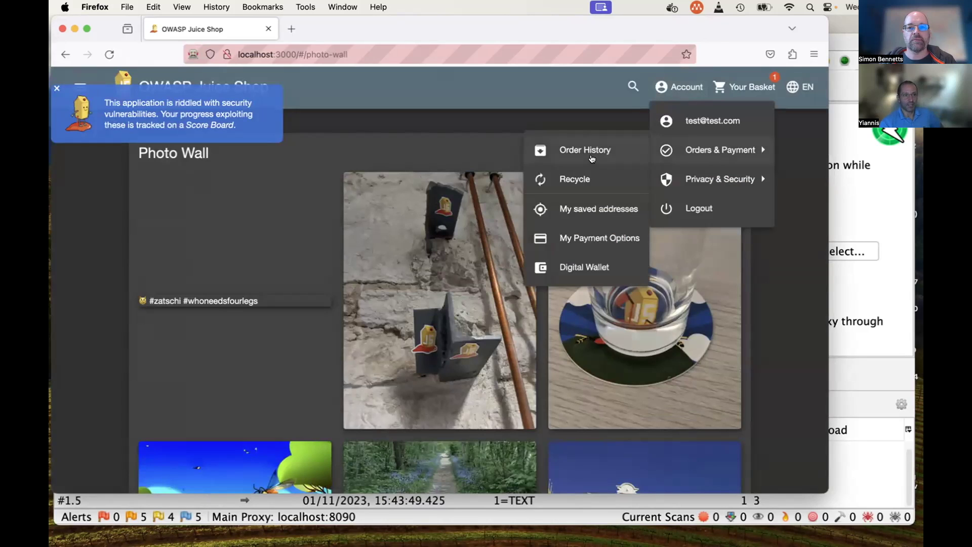
pyautogui.click(592, 155)
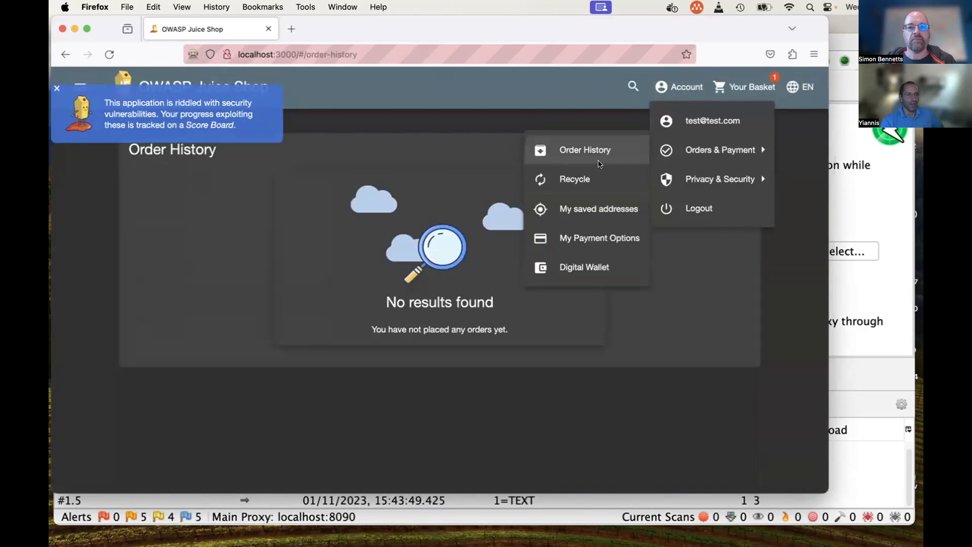
pyautogui.click(681, 88)
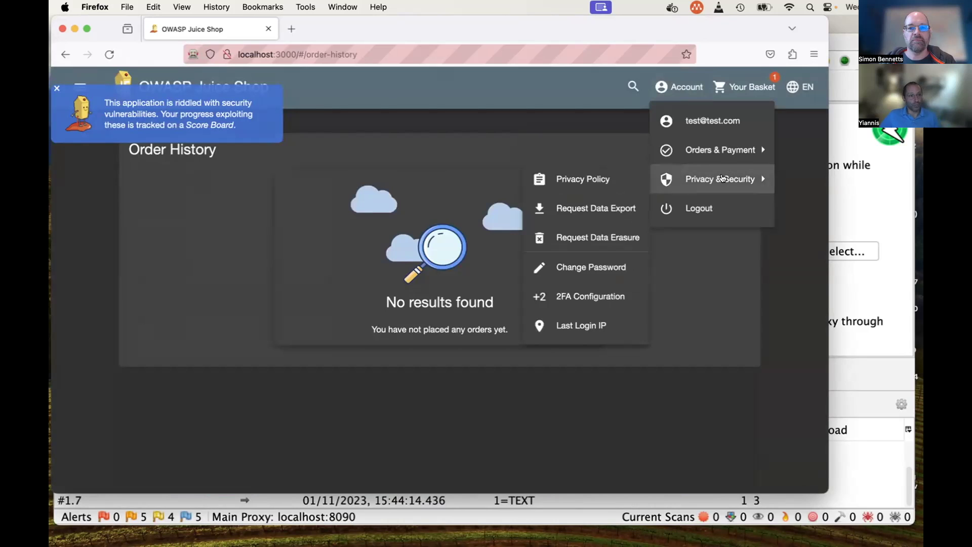
pyautogui.moveTo(719, 179)
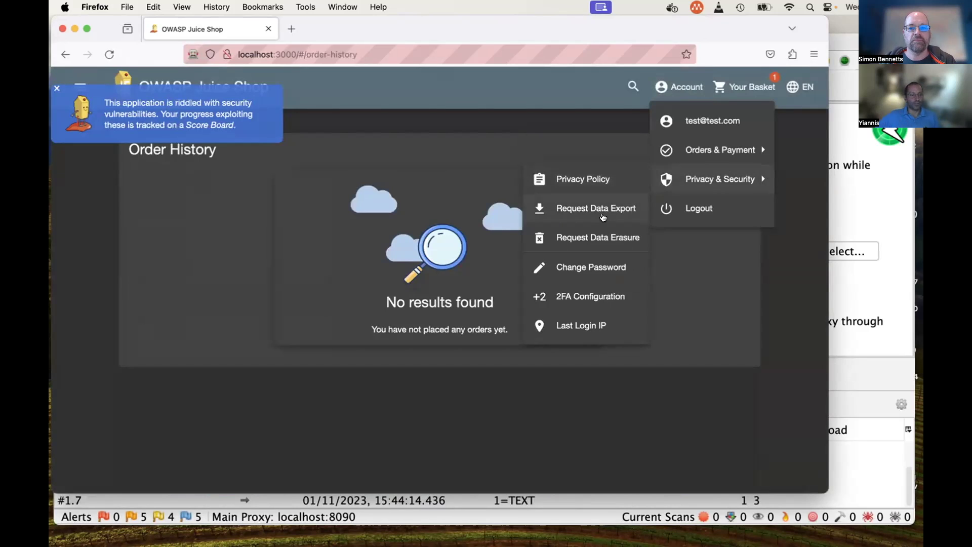
pyautogui.click(608, 238)
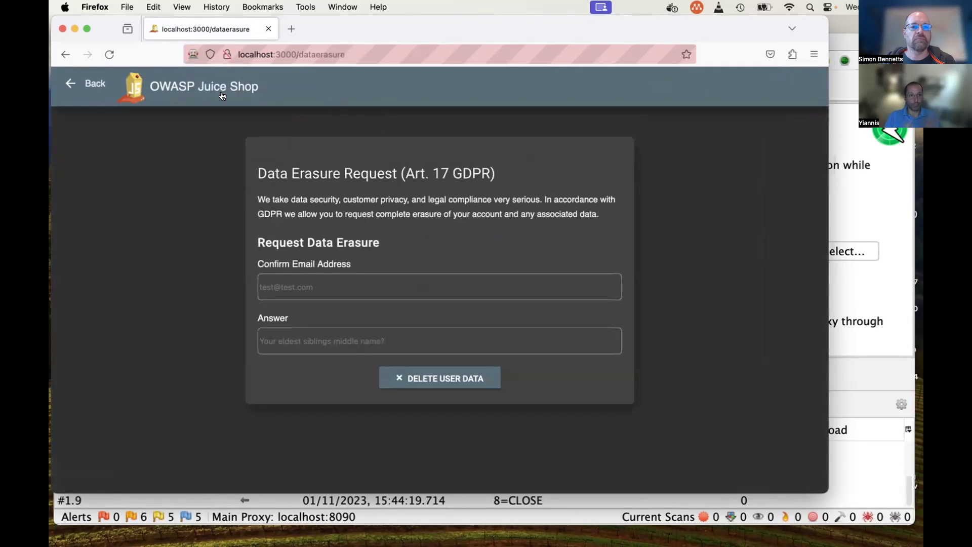
pyautogui.click(95, 84)
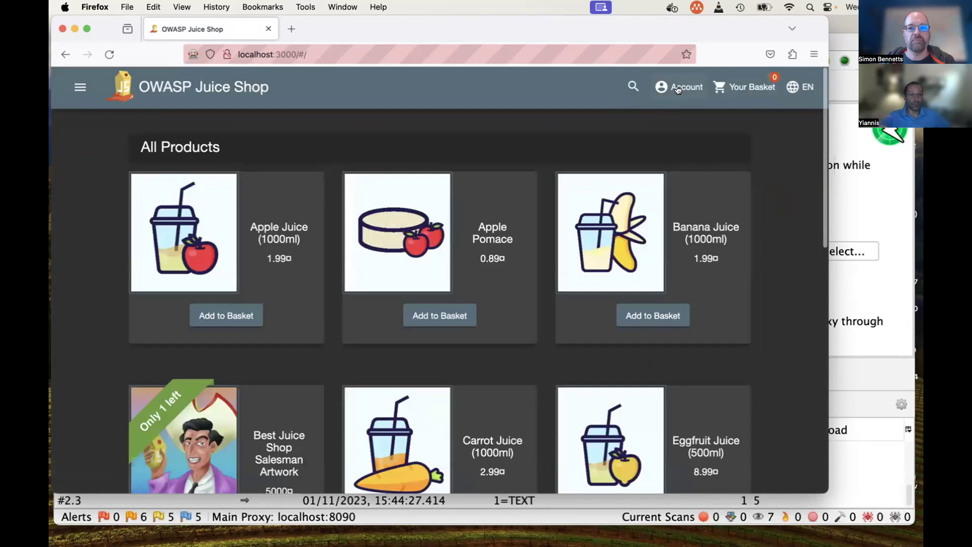
pyautogui.click(679, 87)
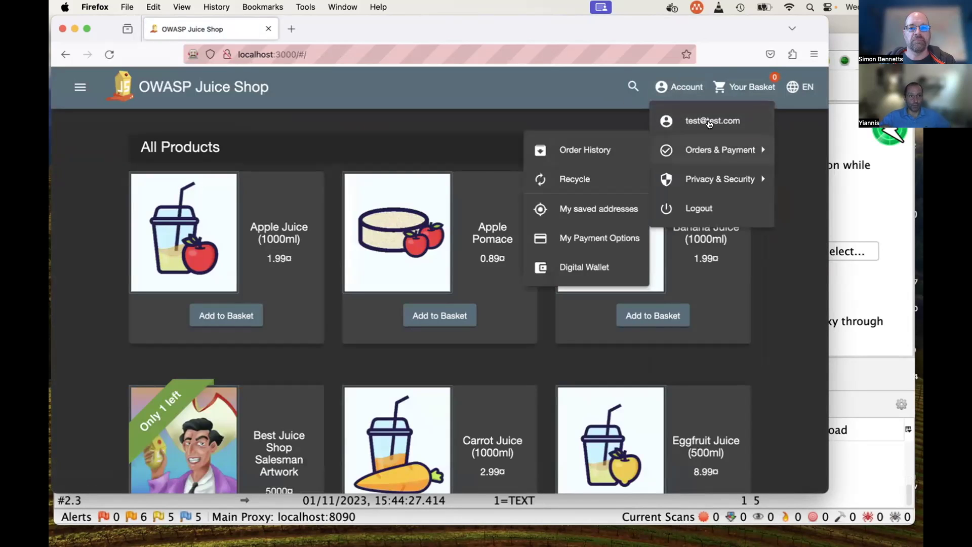
pyautogui.click(703, 122)
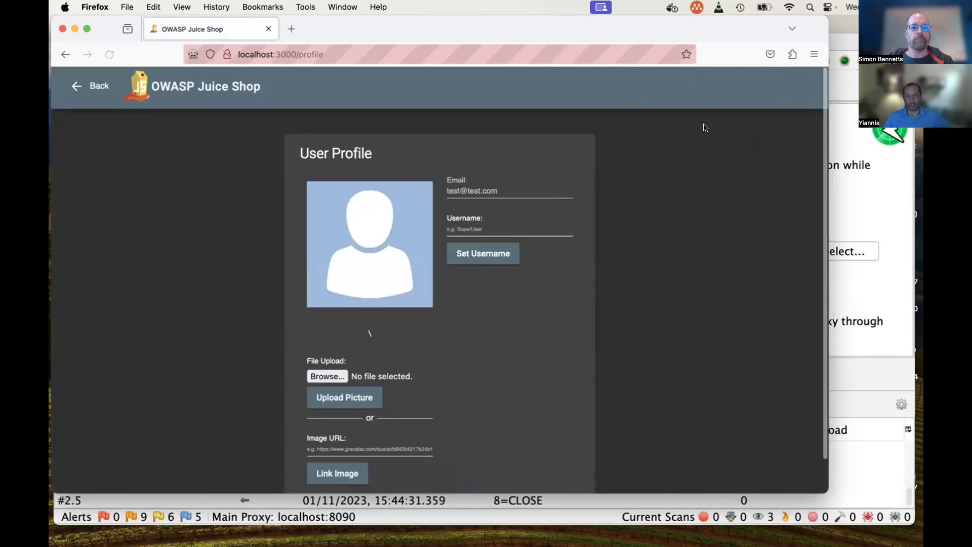
pyautogui.click(89, 88)
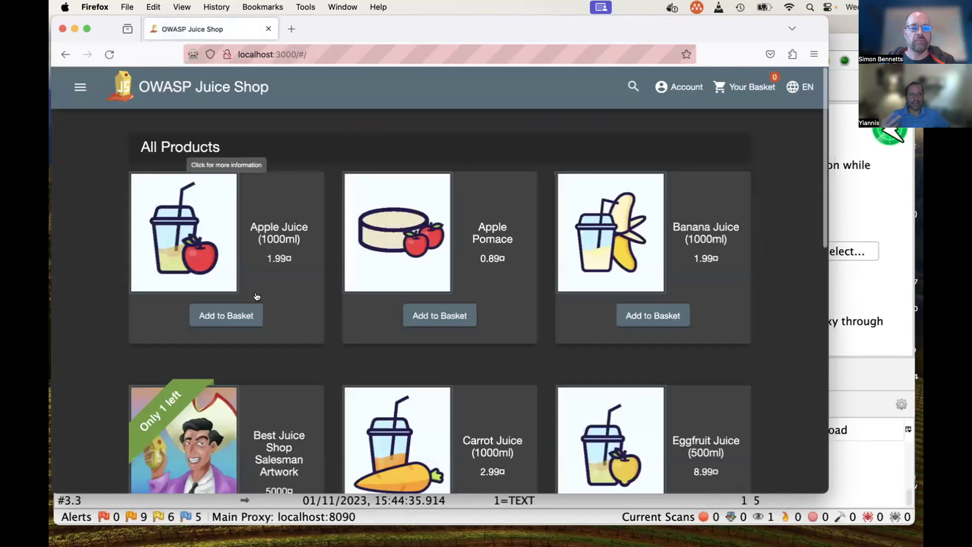
pyautogui.click(243, 314)
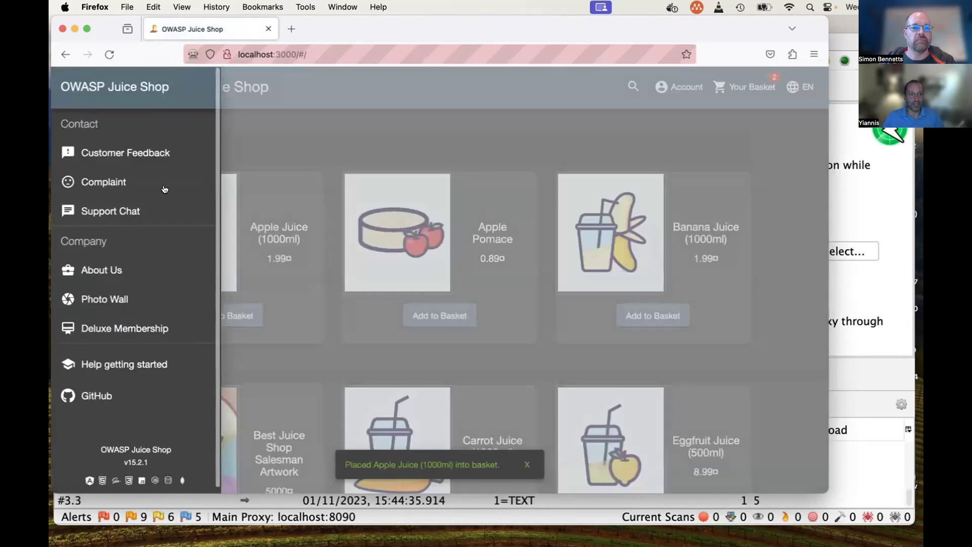
pyautogui.click(137, 181)
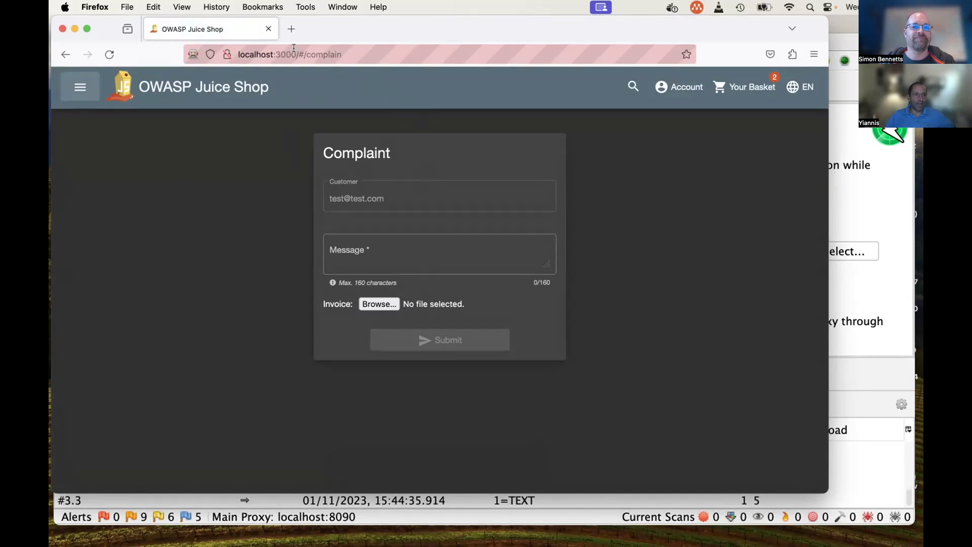
pyautogui.click(414, 47)
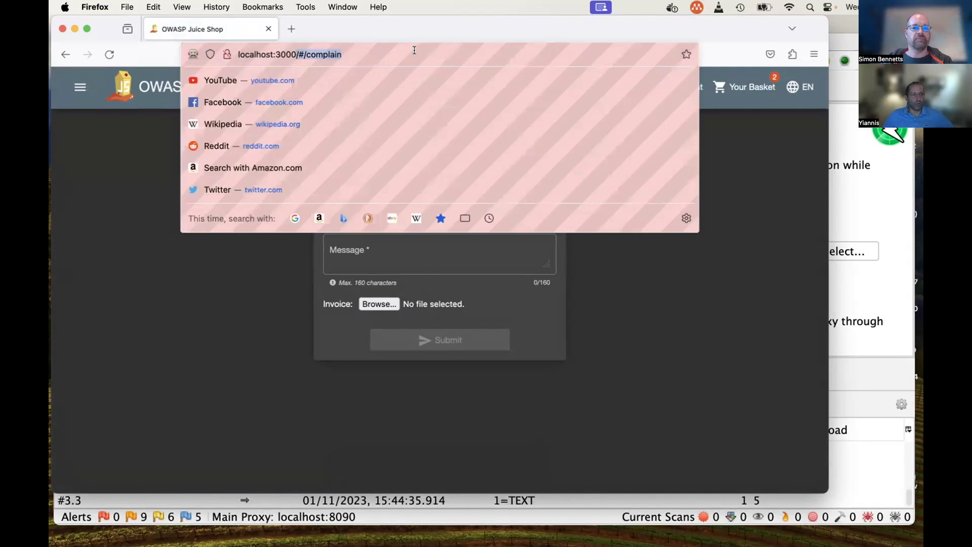
pyautogui.click(397, 55)
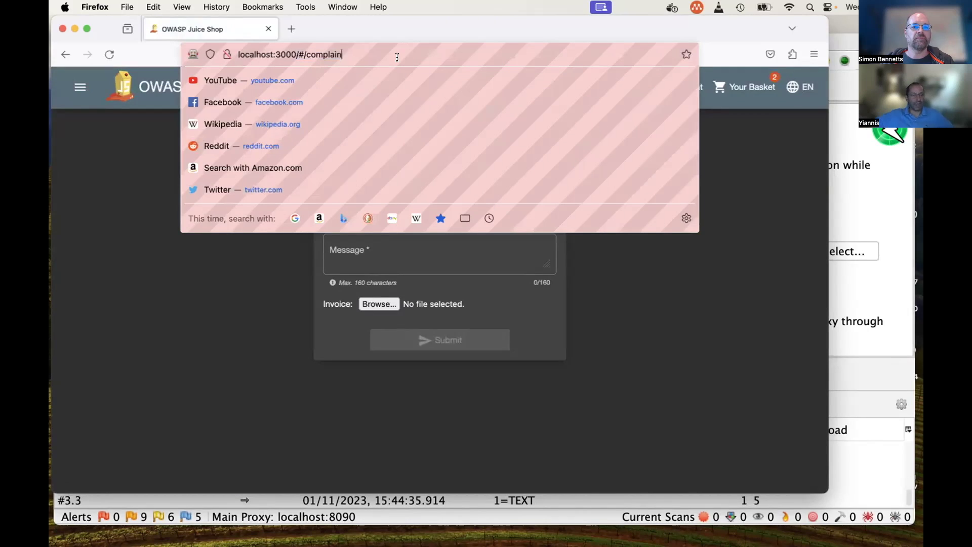
pyautogui.doubleClick(319, 55)
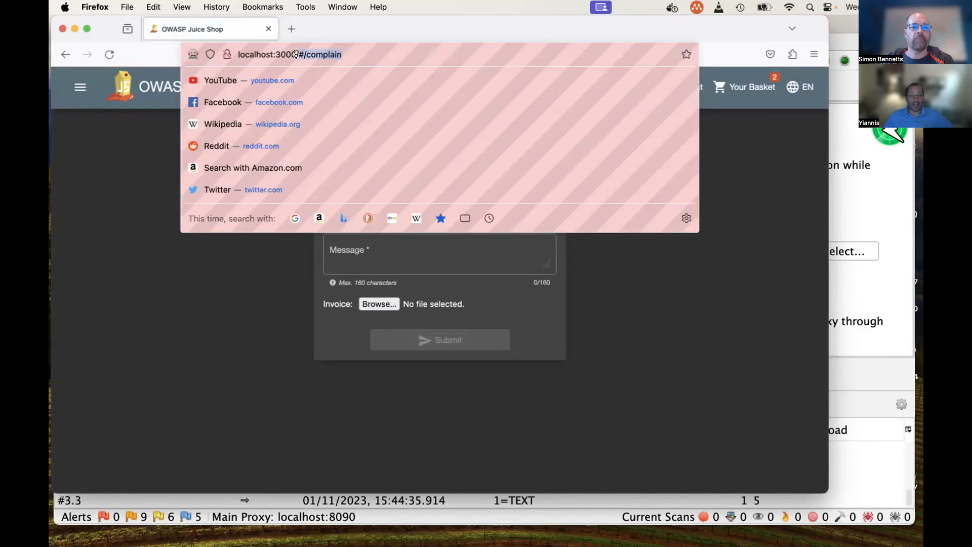
pyautogui.click(250, 262)
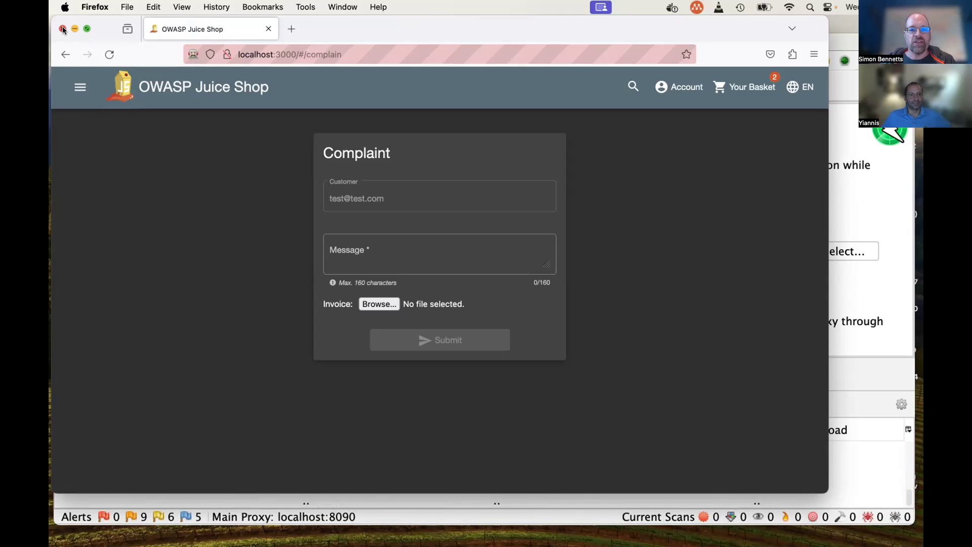
# - Close Firefox, expand the localhost:3000 site in Sites, and show the request History
pyautogui.click(63, 29)
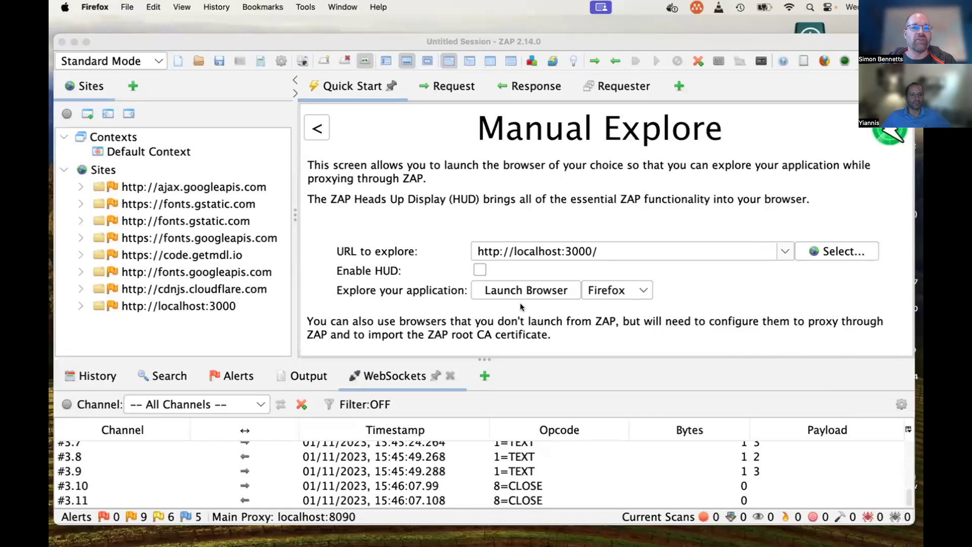
pyautogui.click(503, 292)
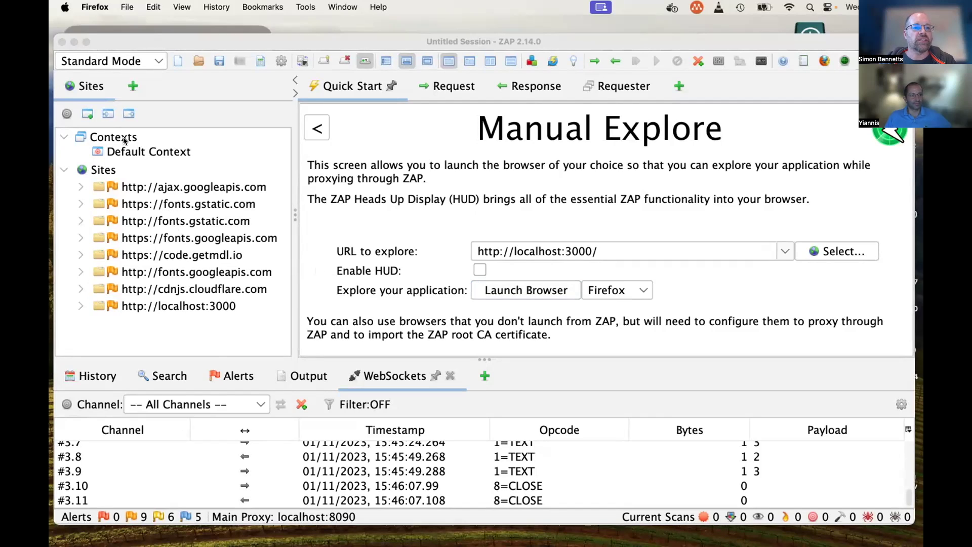
pyautogui.click(81, 306)
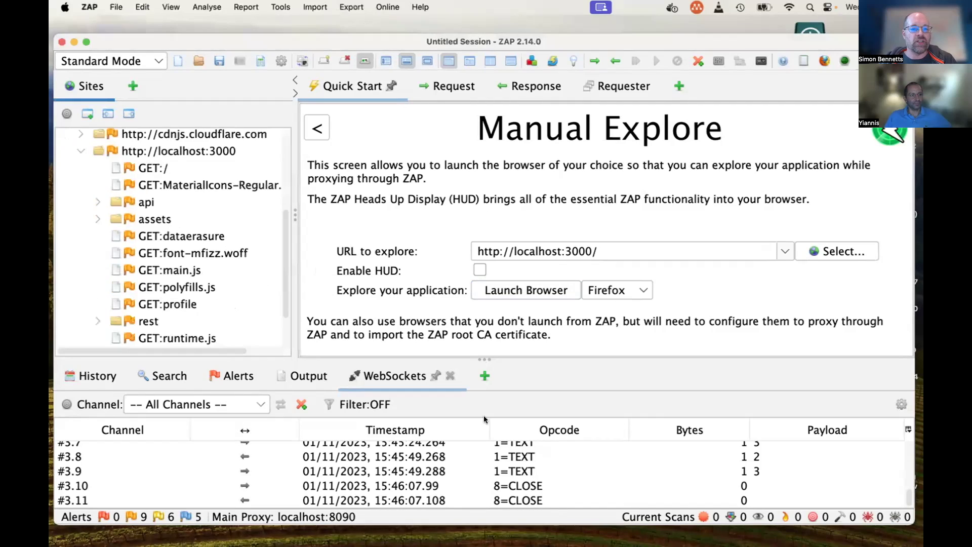
pyautogui.click(87, 376)
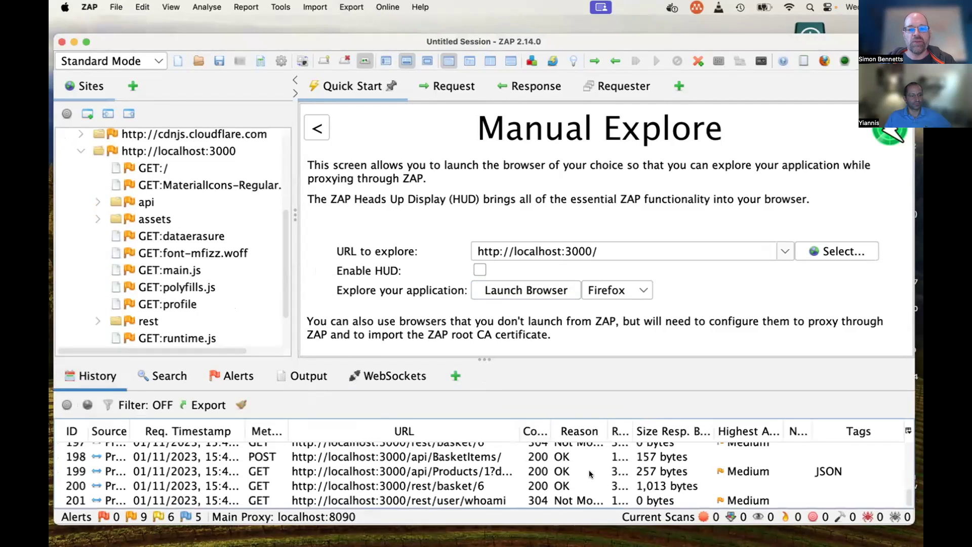
pyautogui.scroll(4, 589, 471)
pyautogui.scroll(4, 589, 471)
pyautogui.scroll(-2, 591, 473)
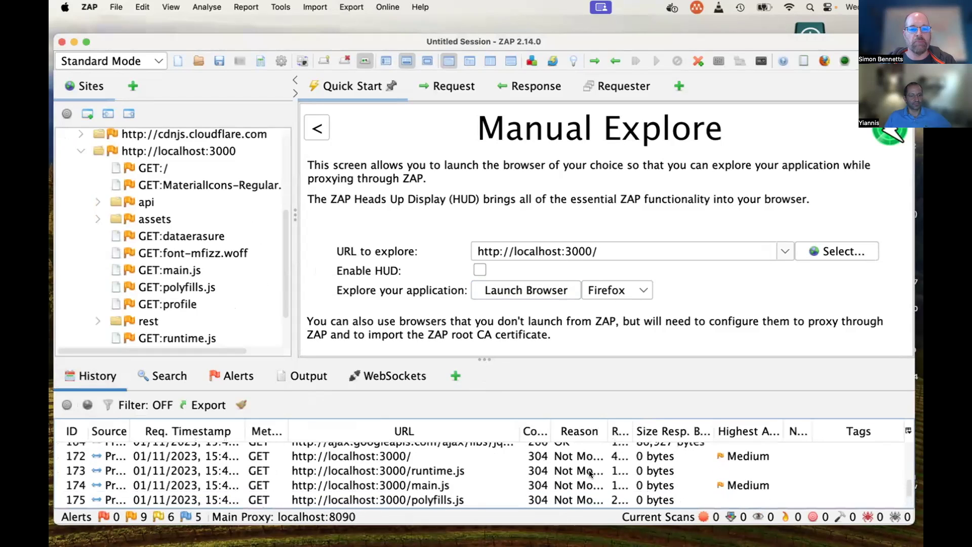
pyautogui.scroll(-3, 548, 472)
pyautogui.scroll(-1, 494, 472)
# - Select the rest/user/whoami request and view its 304 Not Modified response
pyautogui.click(460, 470)
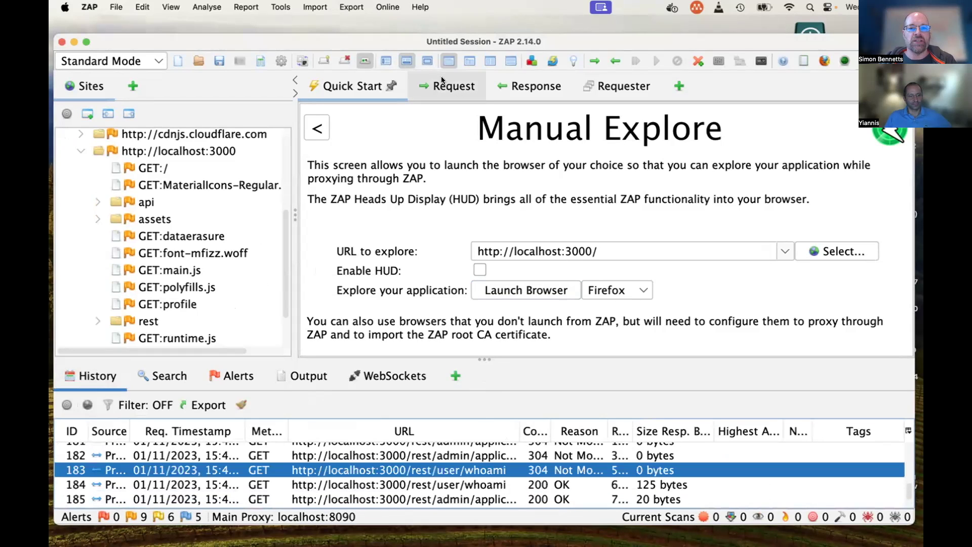
pyautogui.click(456, 85)
pyautogui.click(509, 81)
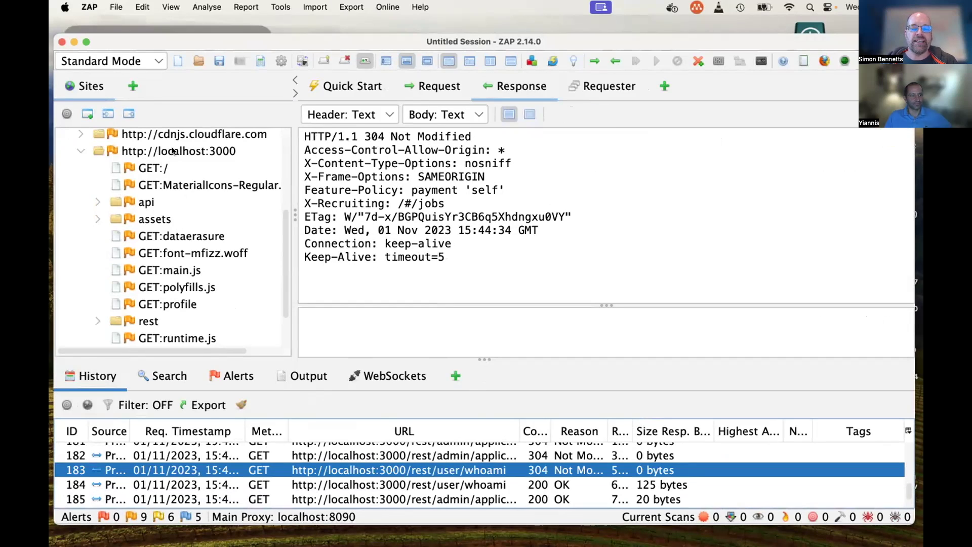
# - Expand the api, assets, BasketItems and rest folders under localhost:3000
pyautogui.click(97, 202)
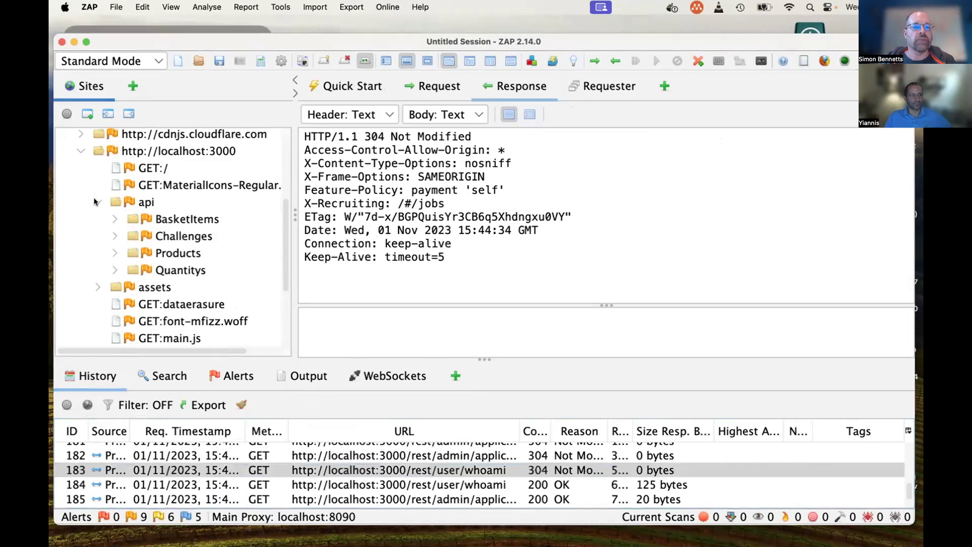
pyautogui.click(97, 286)
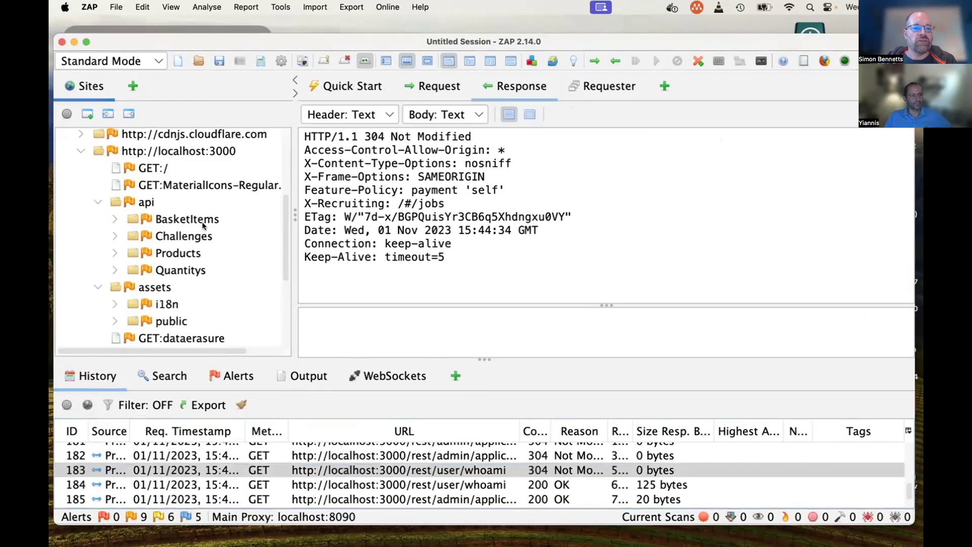
pyautogui.click(116, 219)
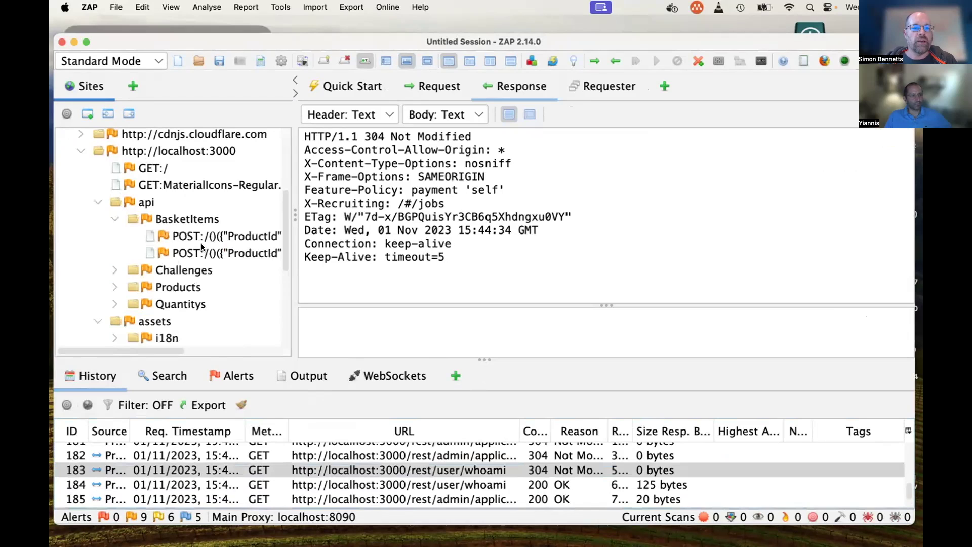
pyautogui.scroll(-5, 202, 243)
pyautogui.scroll(-1, 201, 243)
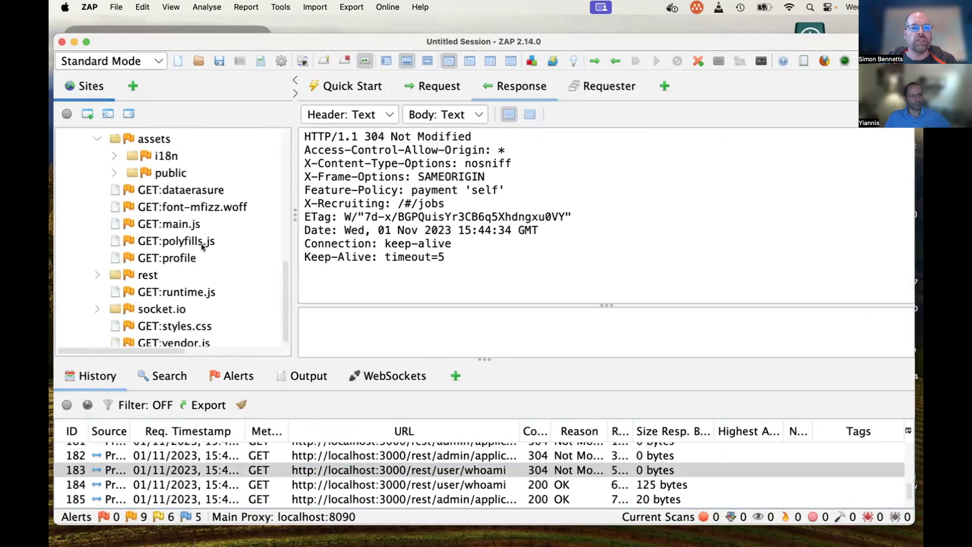
pyautogui.scroll(-1, 201, 243)
pyautogui.click(97, 268)
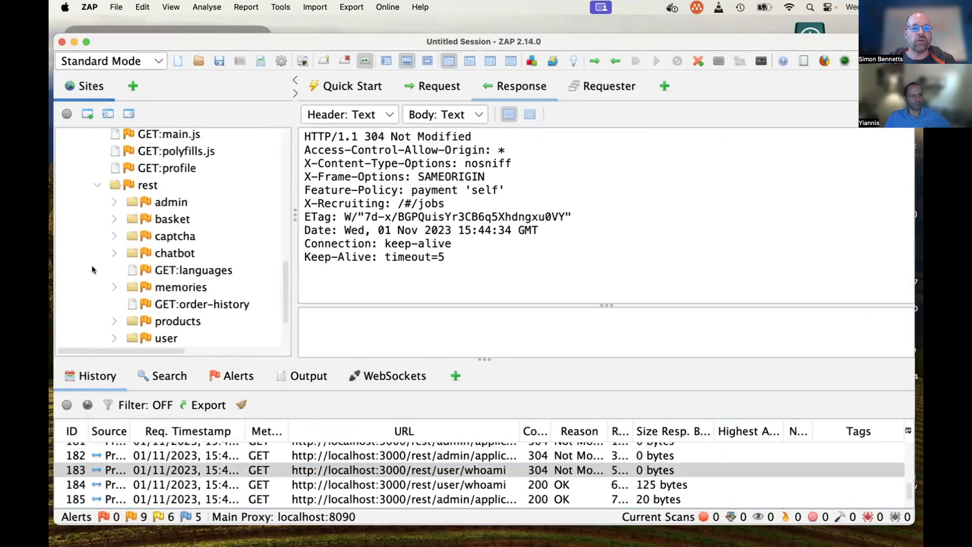
pyautogui.scroll(1, 227, 224)
pyautogui.scroll(3, 228, 225)
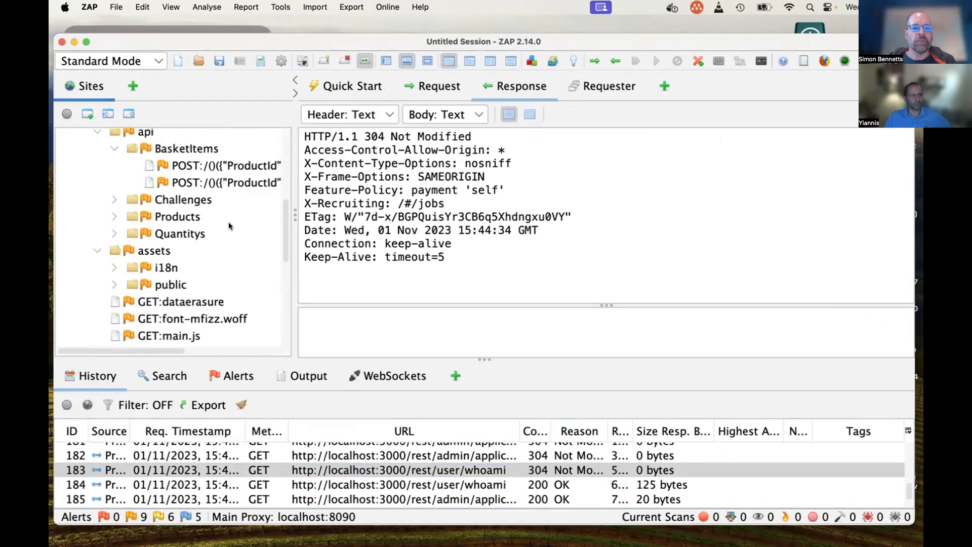
pyautogui.scroll(3, 229, 224)
pyautogui.scroll(2, 229, 223)
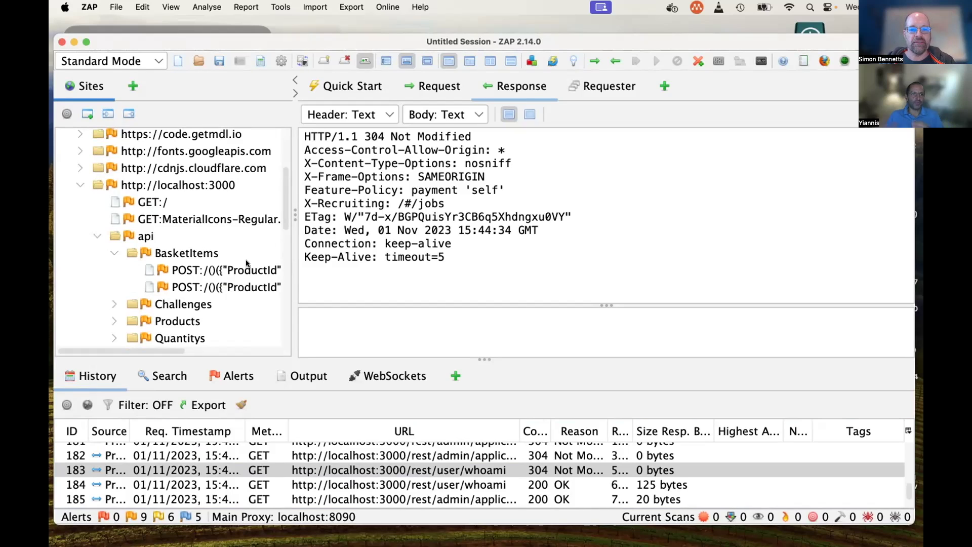
# - Review the icon font, BasketItems POST, MaterialIcons and root HTML responses
pyautogui.click(228, 219)
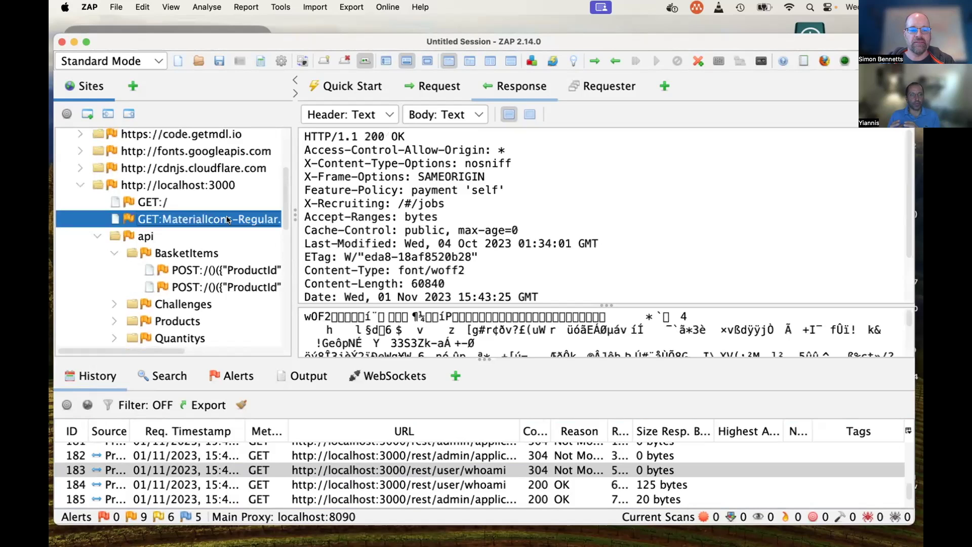
pyautogui.click(219, 272)
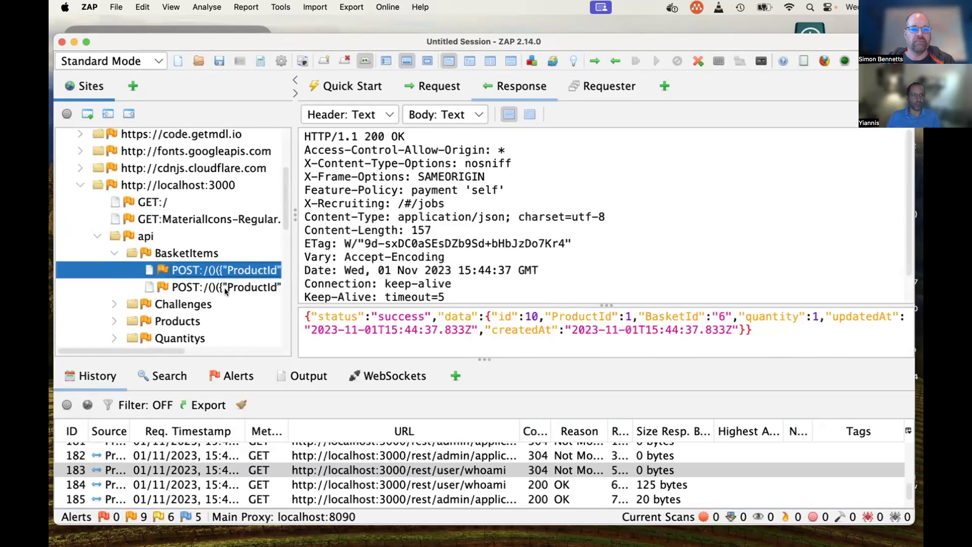
pyautogui.click(223, 289)
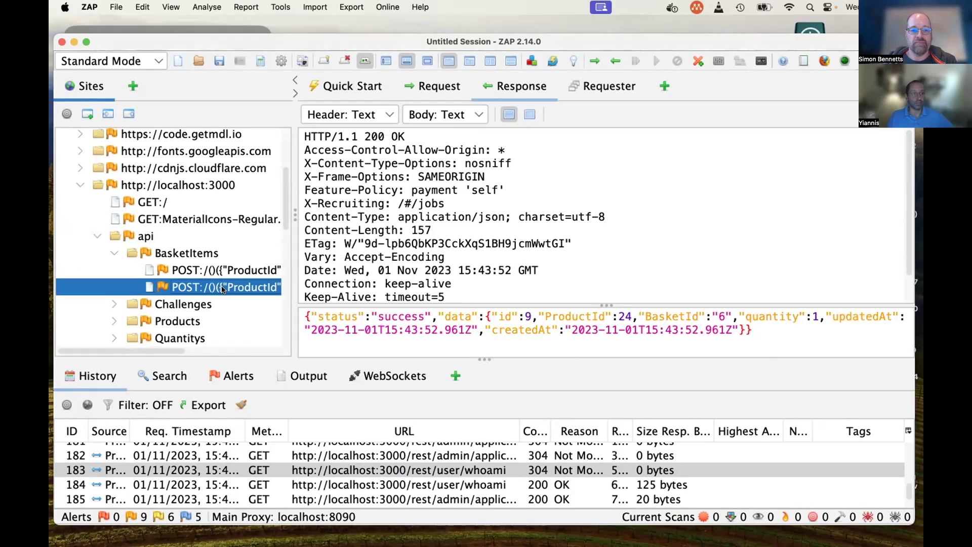
pyautogui.click(199, 220)
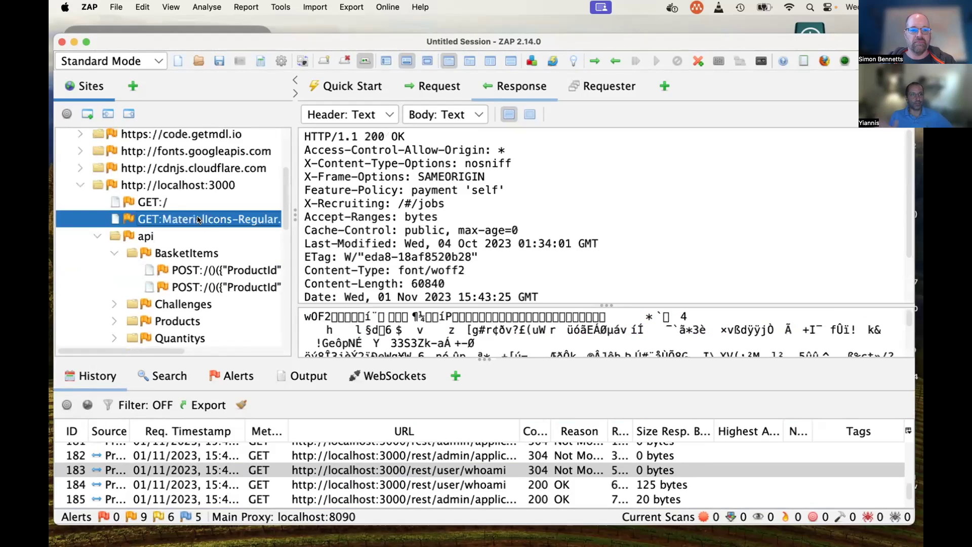
pyautogui.click(163, 201)
pyautogui.scroll(-5, 121, 183)
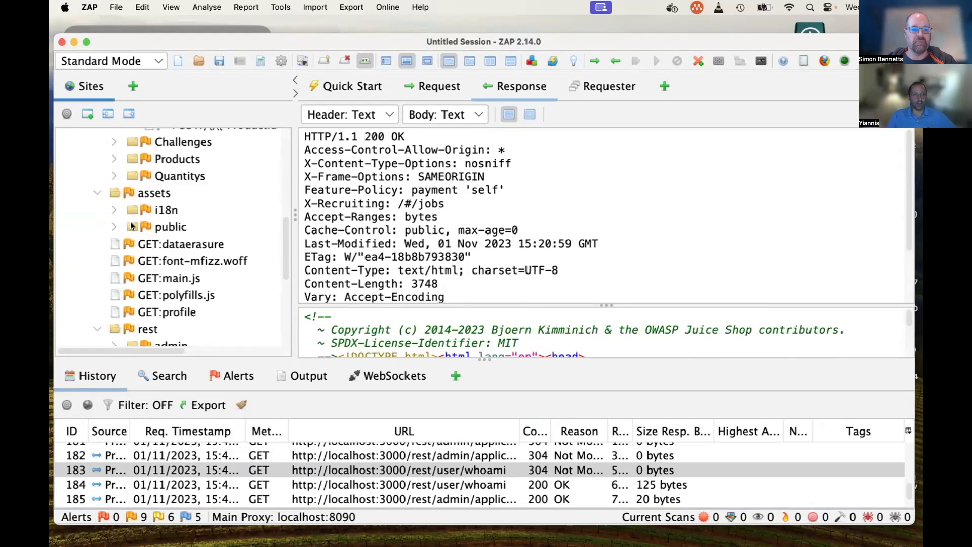
# - Review the Quantitys and Products responses, ending on the application version {"version":"15.2.1"}
pyautogui.click(114, 176)
pyautogui.click(181, 192)
pyautogui.click(115, 159)
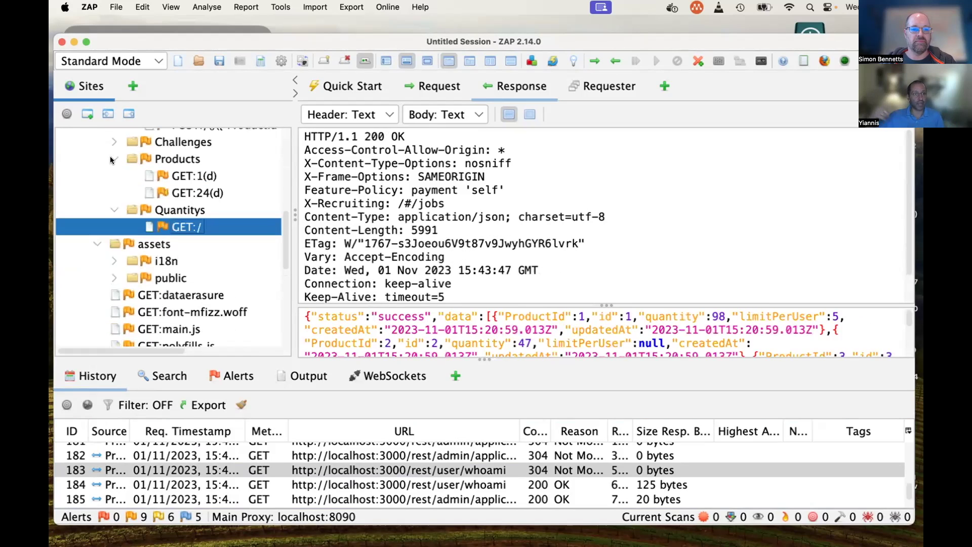
pyautogui.click(190, 177)
pyautogui.click(197, 193)
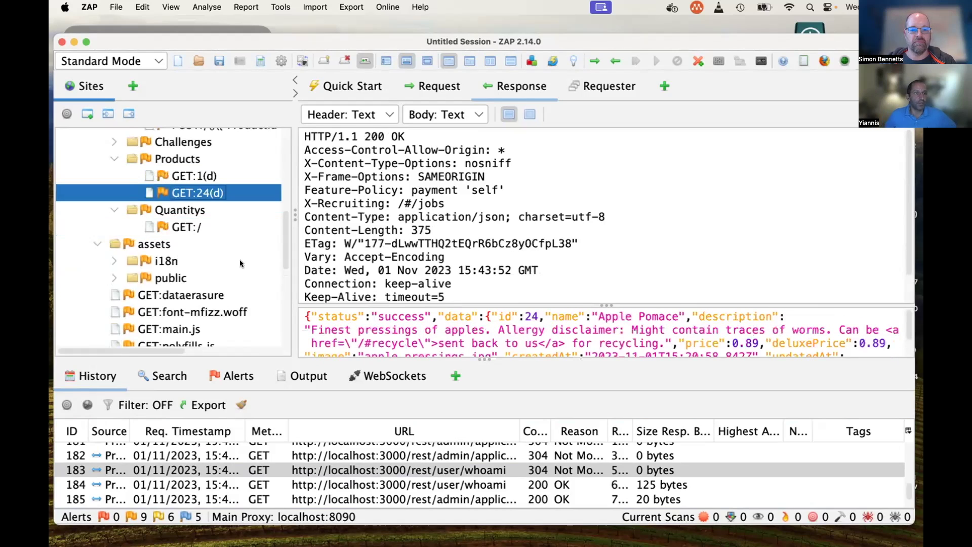
pyautogui.click(471, 500)
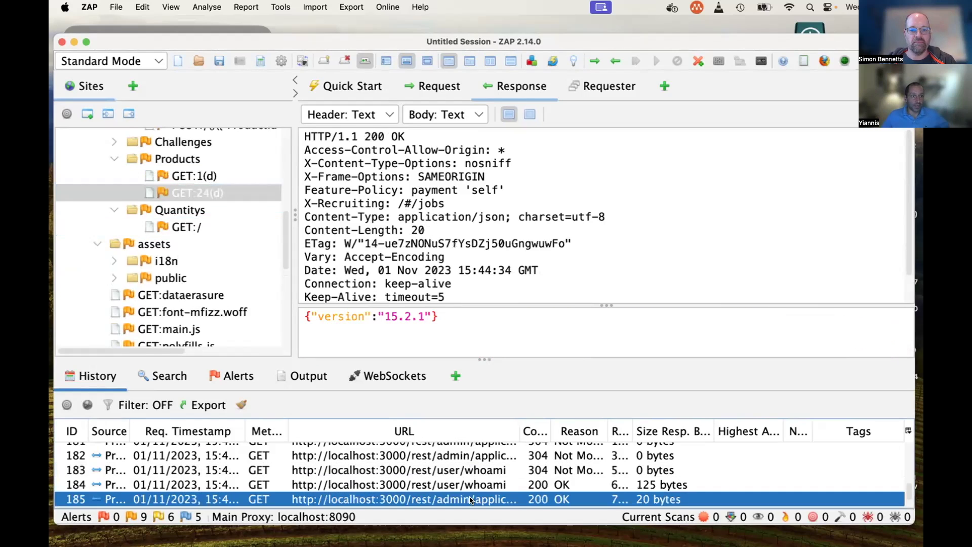
pyautogui.scroll(5, 182, 217)
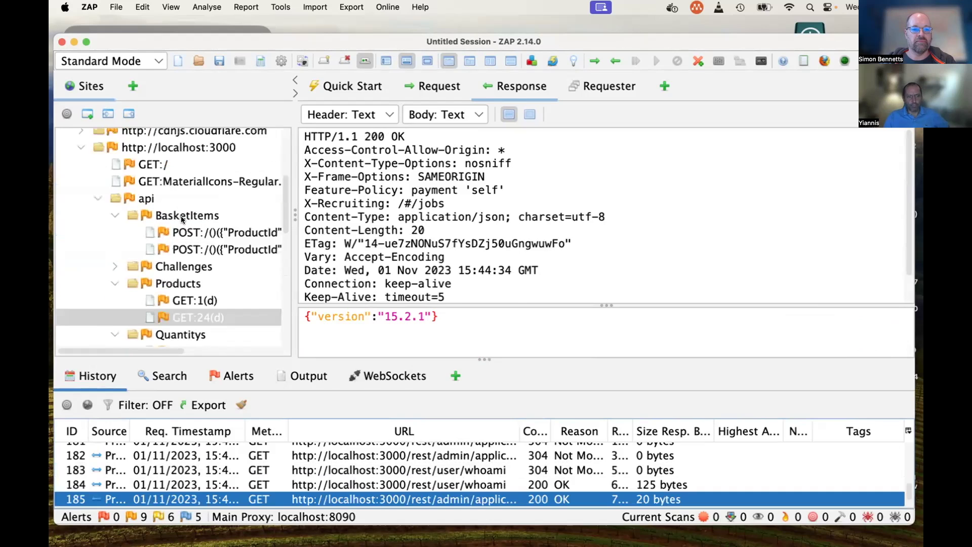
pyautogui.scroll(3, 183, 218)
pyautogui.scroll(5, 183, 218)
pyautogui.scroll(-4, 184, 221)
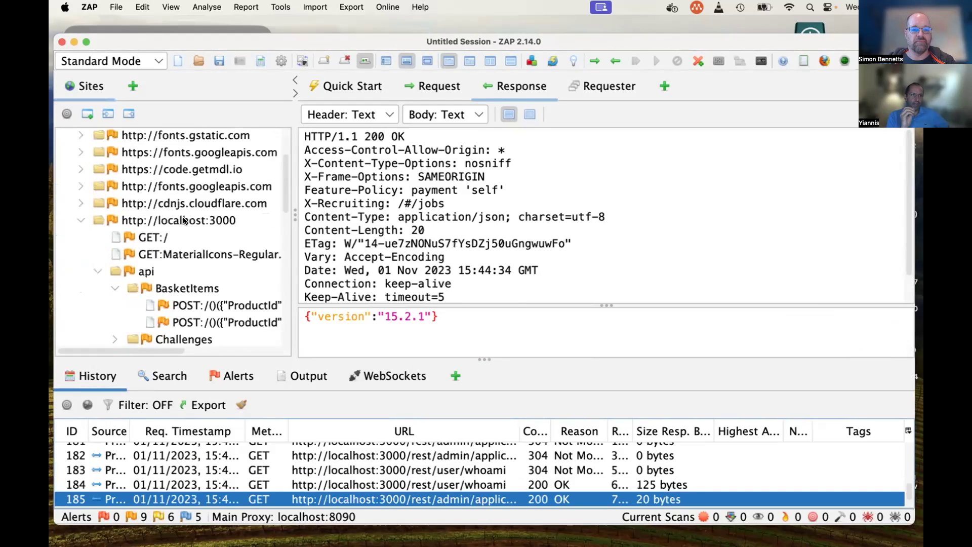
pyautogui.scroll(-3, 184, 220)
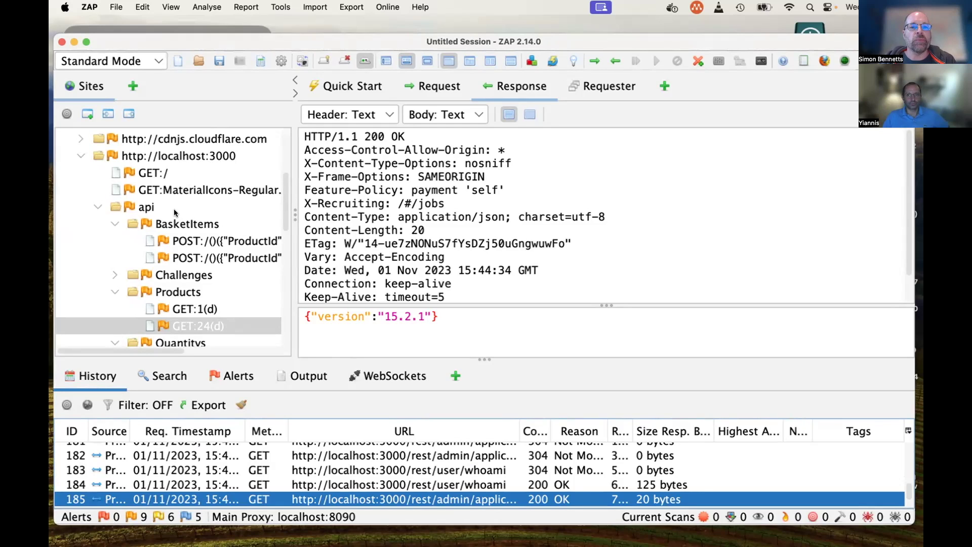
pyautogui.scroll(5, 178, 207)
# - Add the Client Map panel and expand the localhost:3000 client pages
pyautogui.click(132, 87)
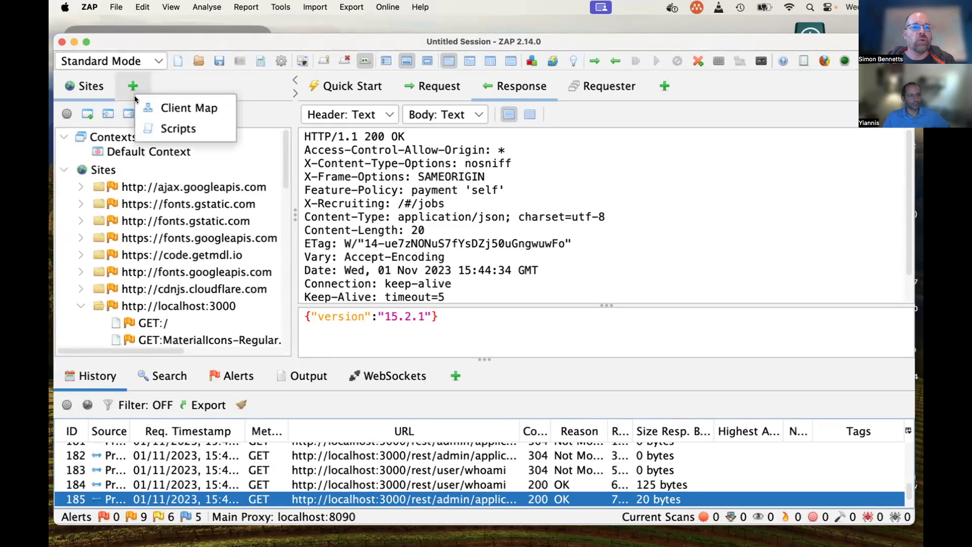
pyautogui.click(197, 110)
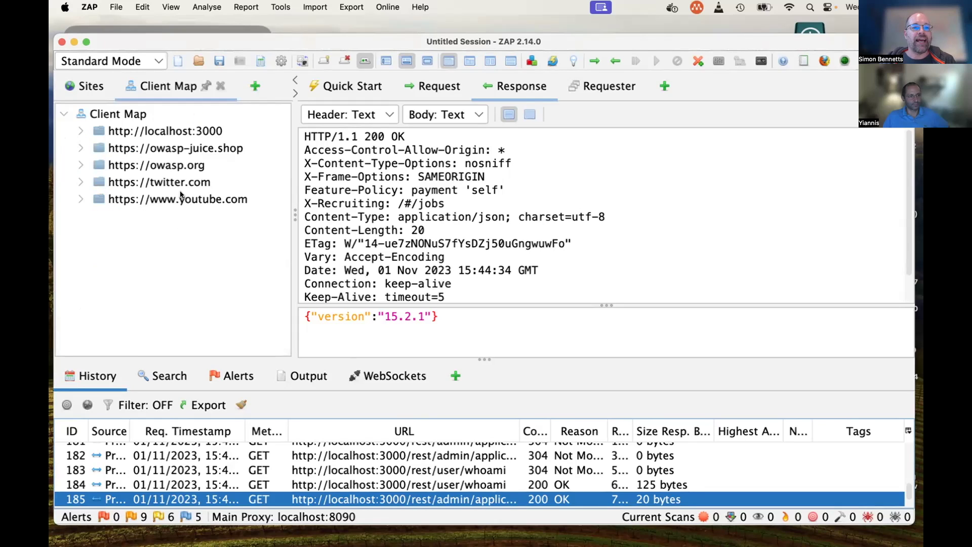
pyautogui.click(81, 132)
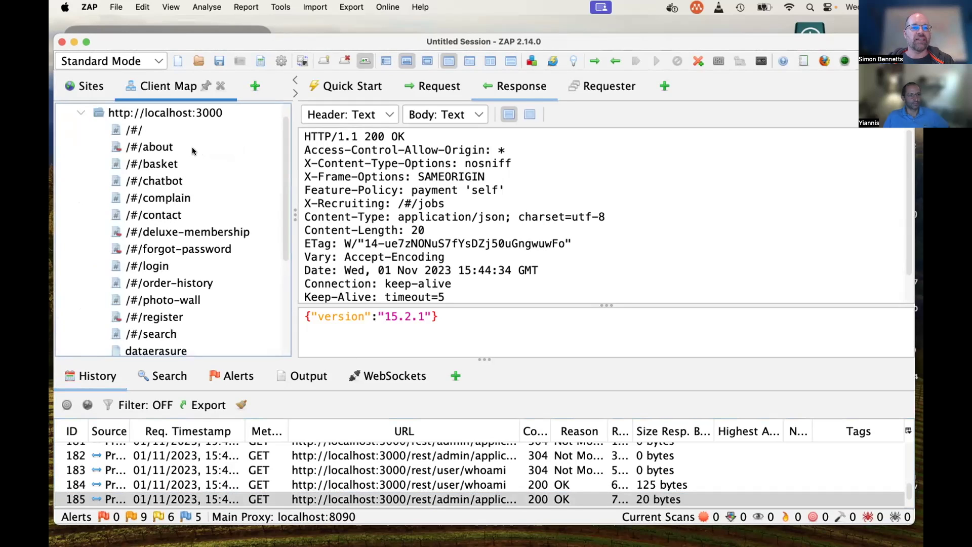
# - View the recorded elements of /#/about, /#/basket and /#/complain in Client Details
pyautogui.click(161, 149)
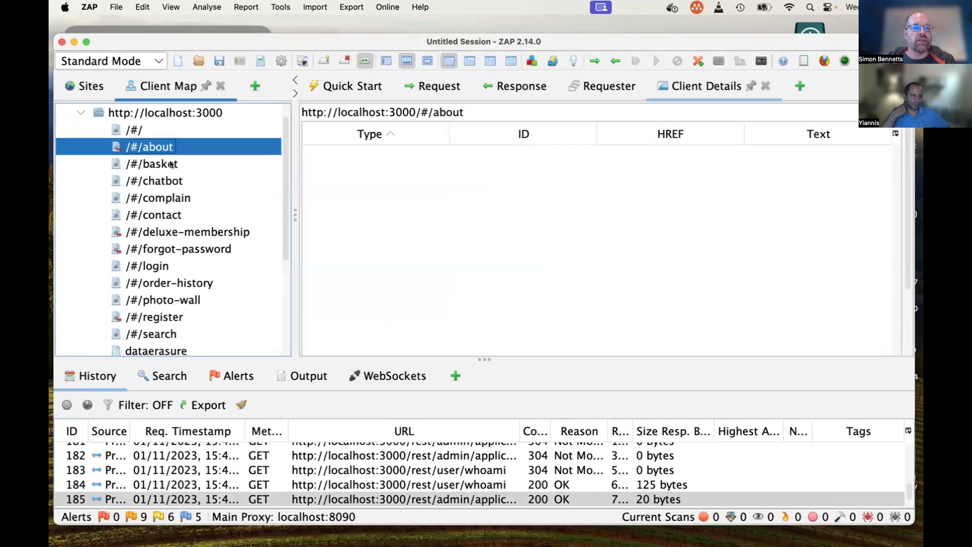
pyautogui.click(173, 164)
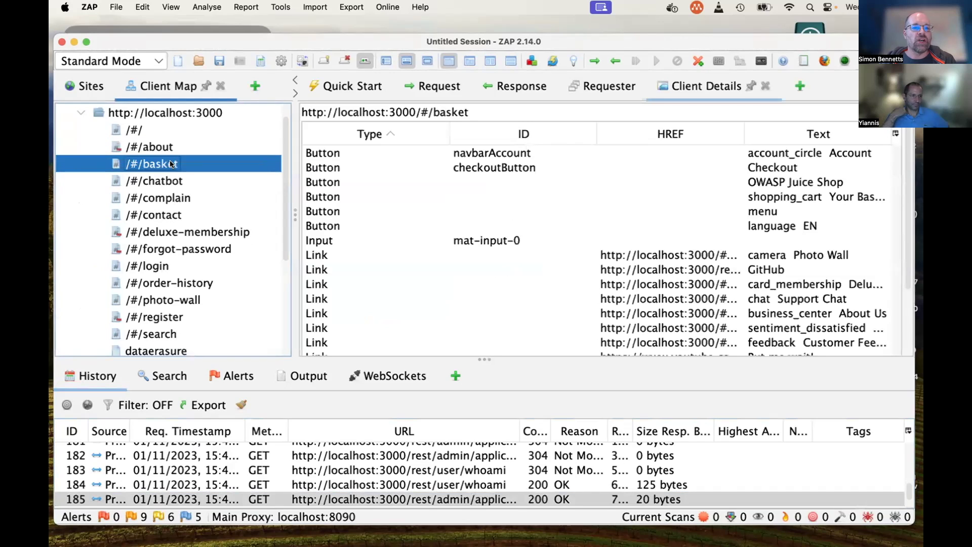
pyautogui.click(190, 200)
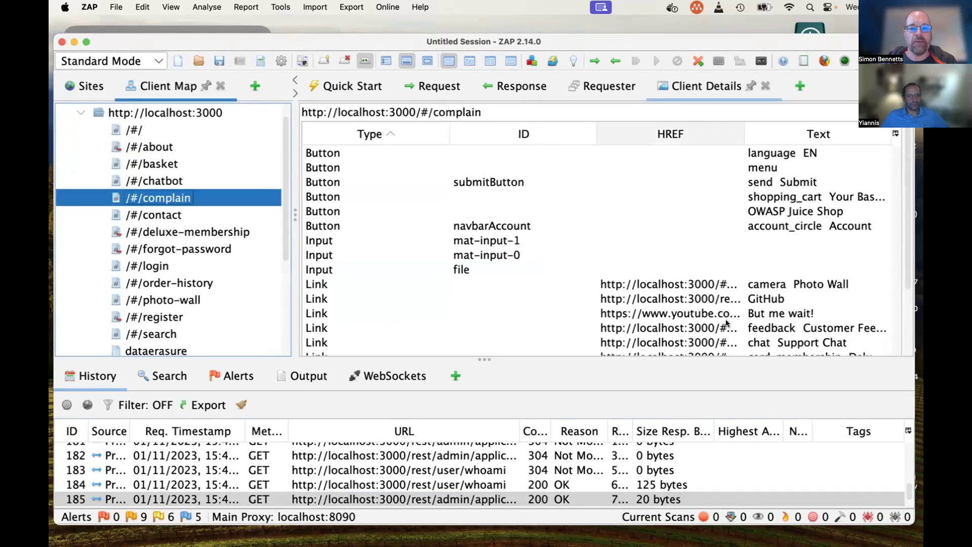
pyautogui.click(458, 374)
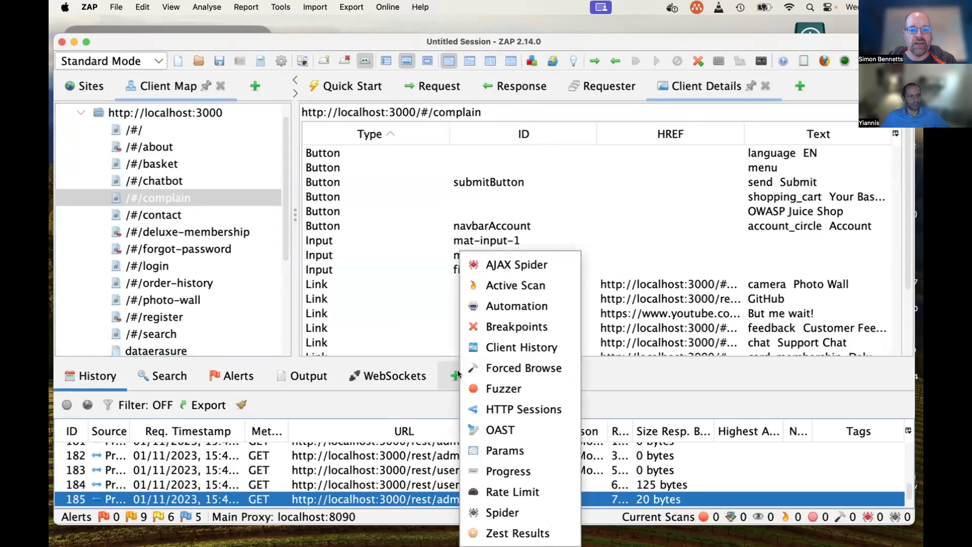
# - Add the Client History panel listing browser-side events for Juice Shop pages
pyautogui.click(493, 351)
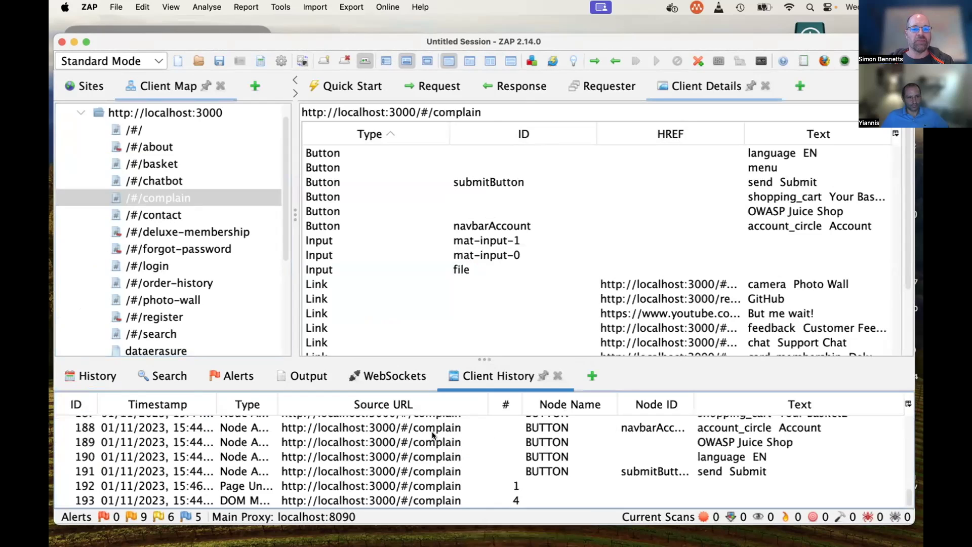
pyautogui.scroll(5, 433, 432)
pyautogui.scroll(8, 433, 432)
pyautogui.scroll(10, 432, 432)
pyautogui.scroll(5, 433, 432)
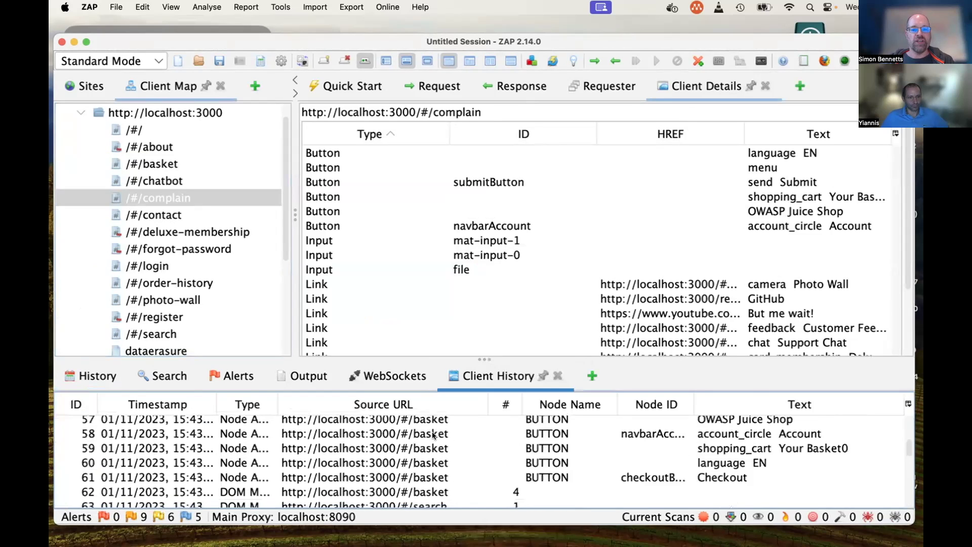
pyautogui.scroll(-12, 432, 431)
pyautogui.scroll(-5, 433, 433)
pyautogui.scroll(-10, 453, 429)
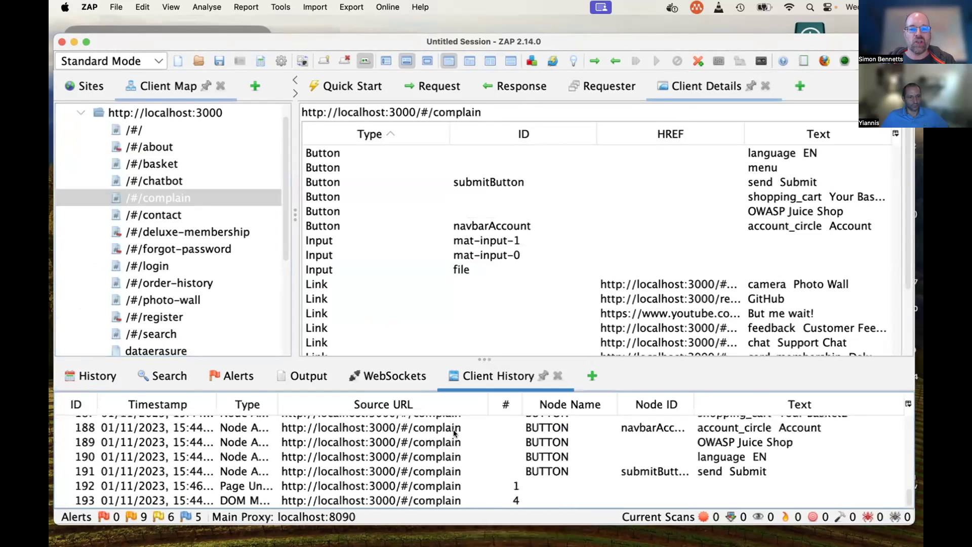
pyautogui.scroll(-1, 90, 201)
pyautogui.scroll(2, 122, 201)
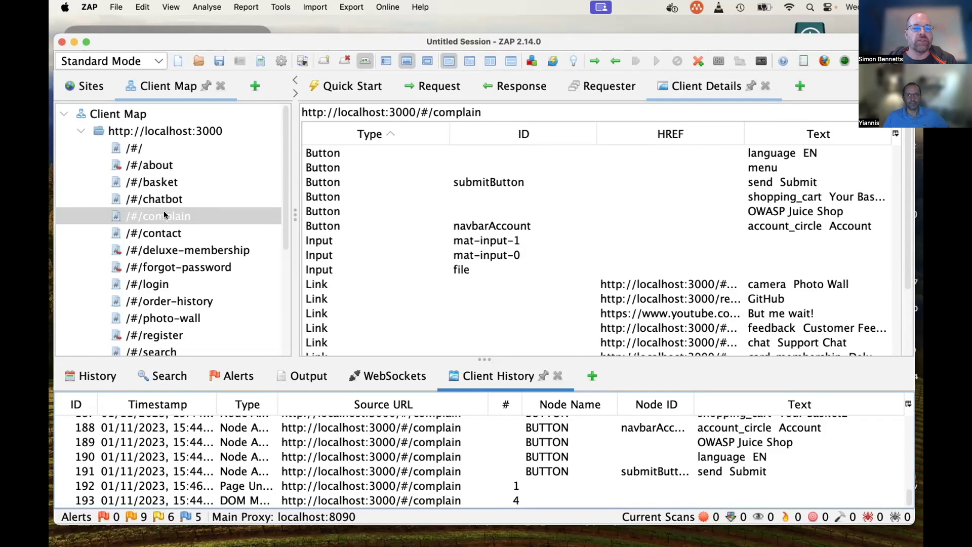
pyautogui.scroll(-1, 168, 218)
pyautogui.scroll(-5, 168, 220)
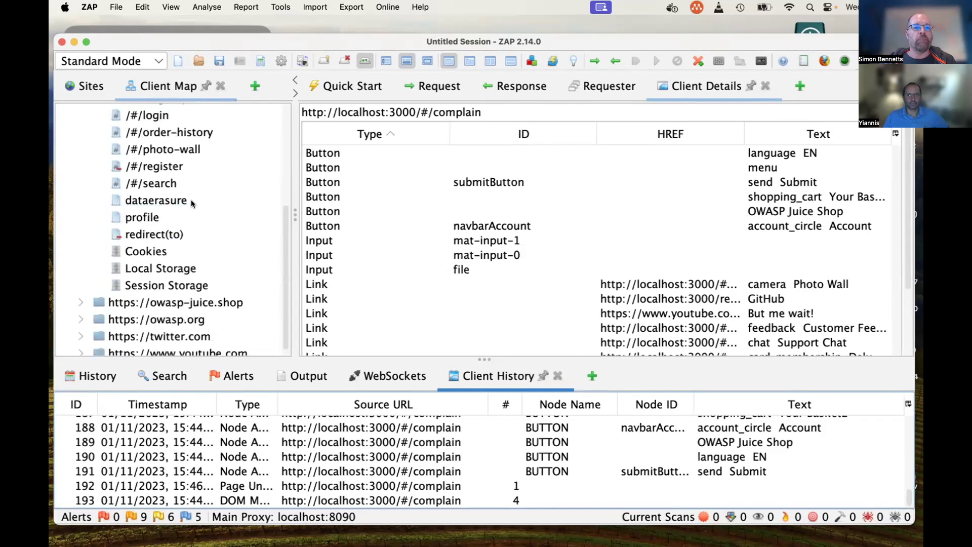
pyautogui.scroll(4, 191, 200)
pyautogui.scroll(2, 192, 202)
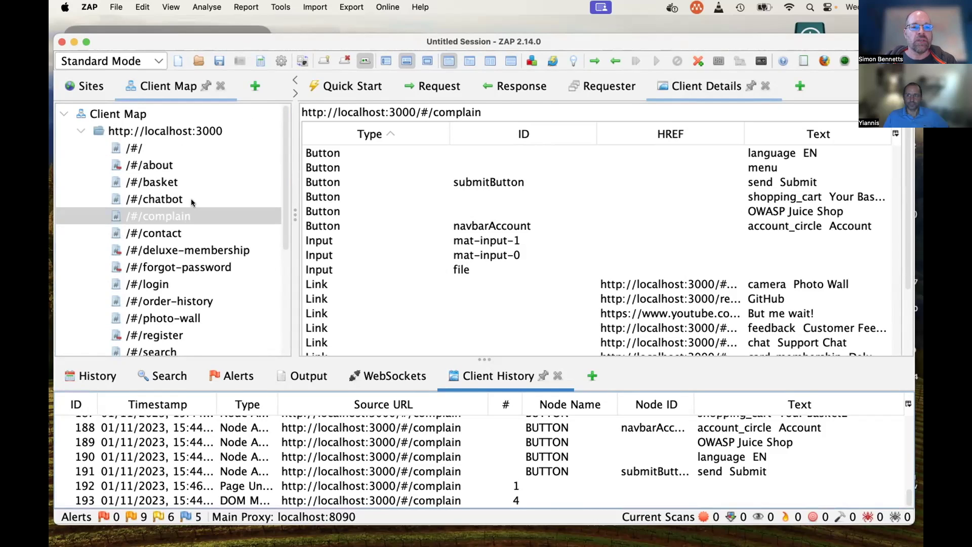
pyautogui.click(149, 164)
pyautogui.click(162, 182)
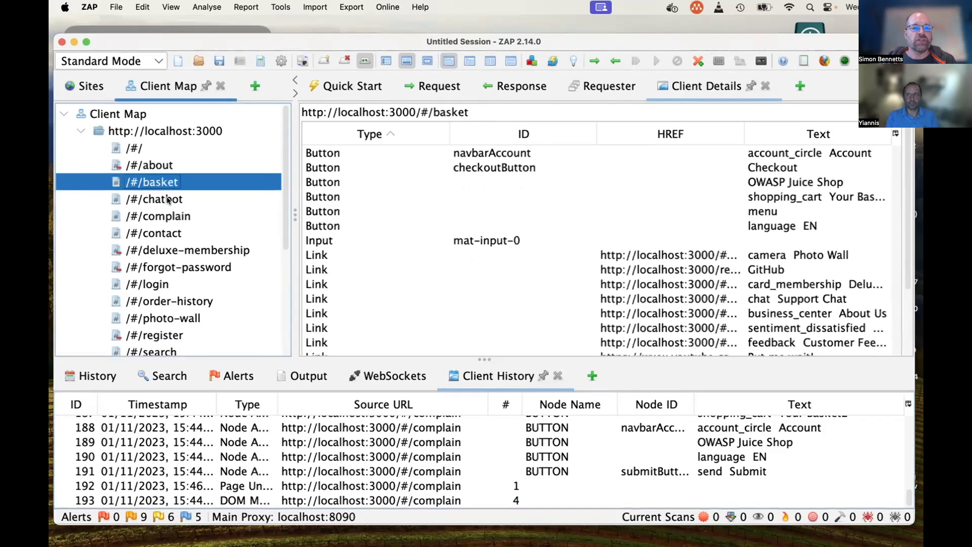
pyautogui.click(170, 201)
pyautogui.click(181, 217)
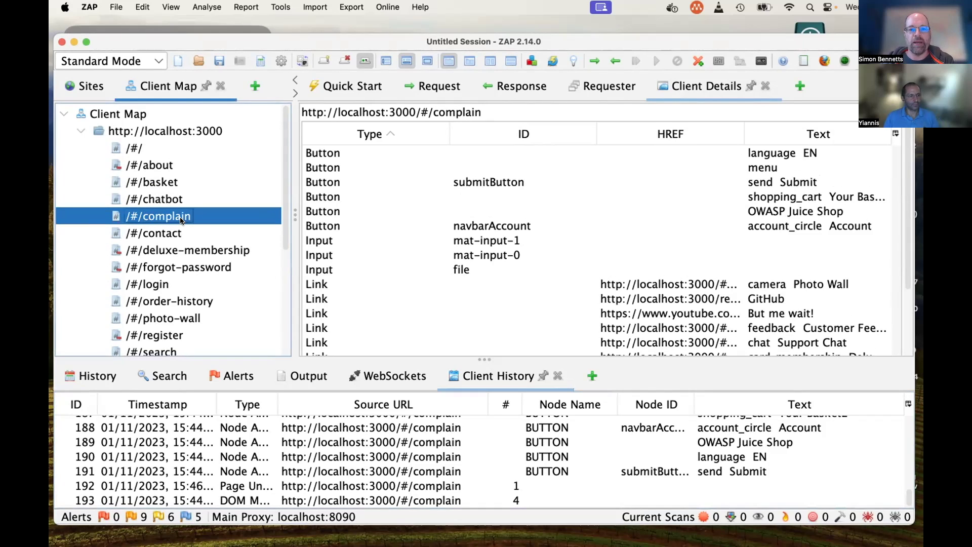
pyautogui.click(345, 181)
pyautogui.click(485, 255)
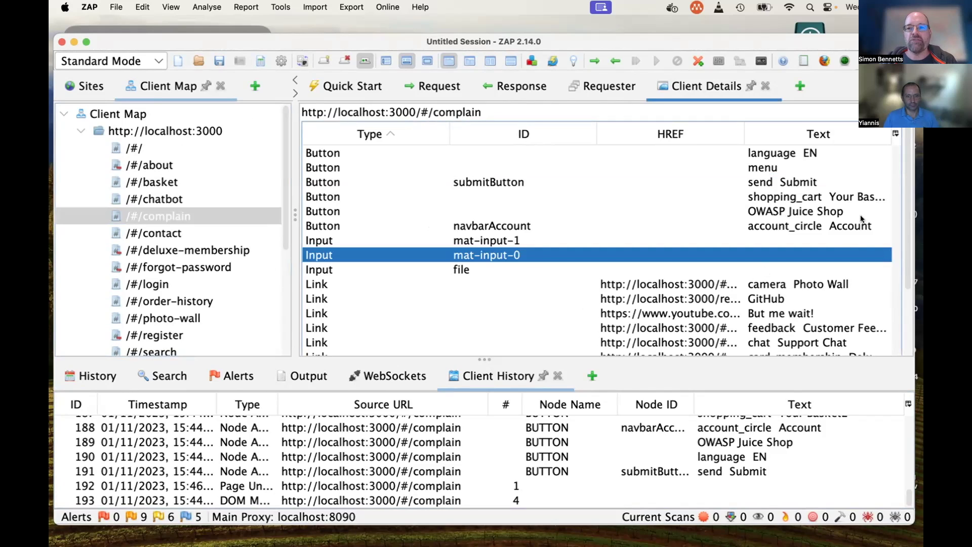
pyautogui.moveTo(906, 186); pyautogui.dragTo(915, 255)
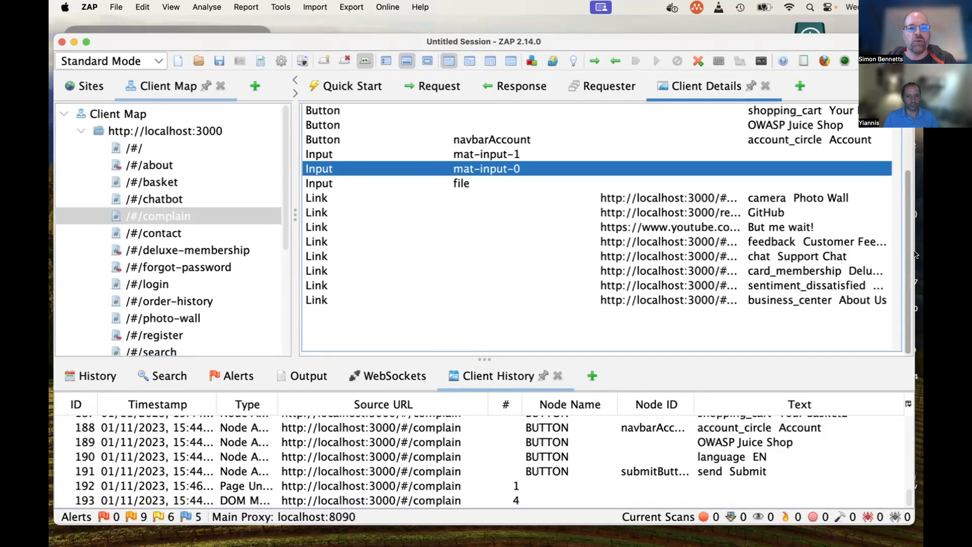
pyautogui.scroll(4, 463, 434)
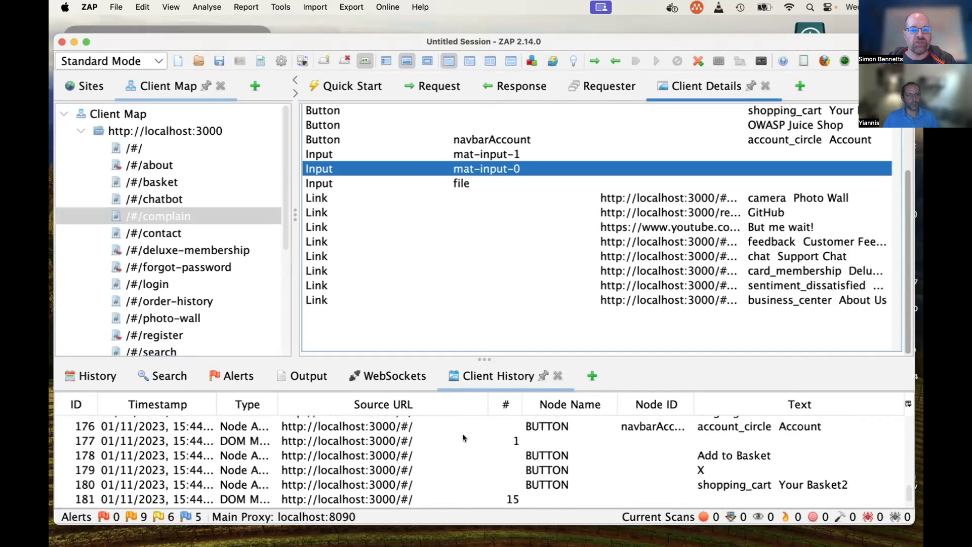
pyautogui.scroll(-1, 463, 434)
pyautogui.scroll(-3, 464, 432)
pyautogui.scroll(5, 464, 432)
pyautogui.scroll(2, 464, 432)
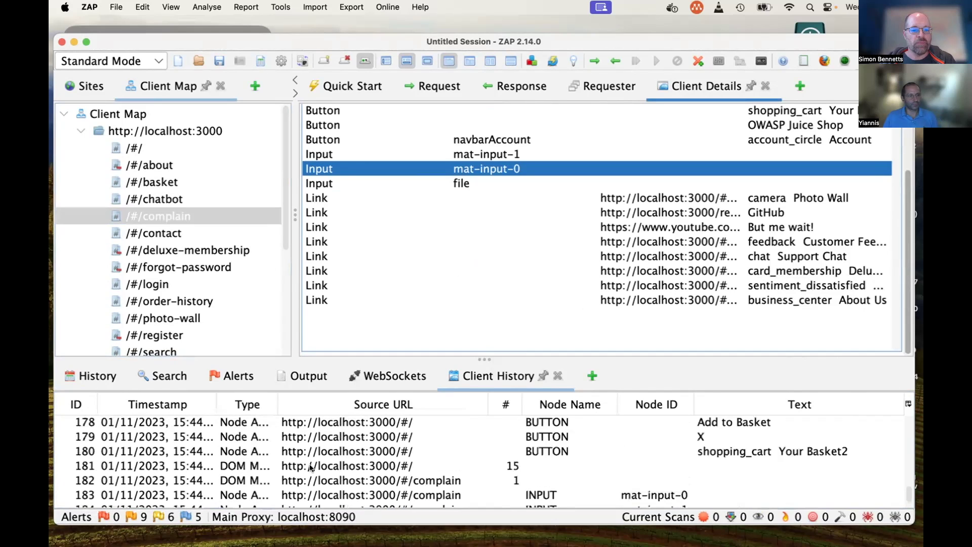
pyautogui.click(242, 466)
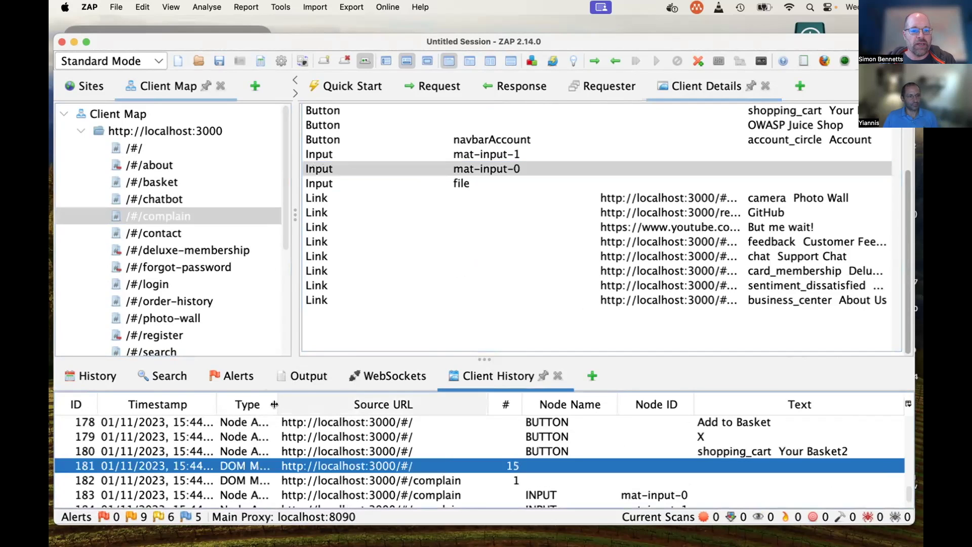
pyautogui.moveTo(277, 404)
pyautogui.mouseDown()
pyautogui.moveTo(341, 400)
pyautogui.moveTo(325, 401)
pyautogui.mouseUp()
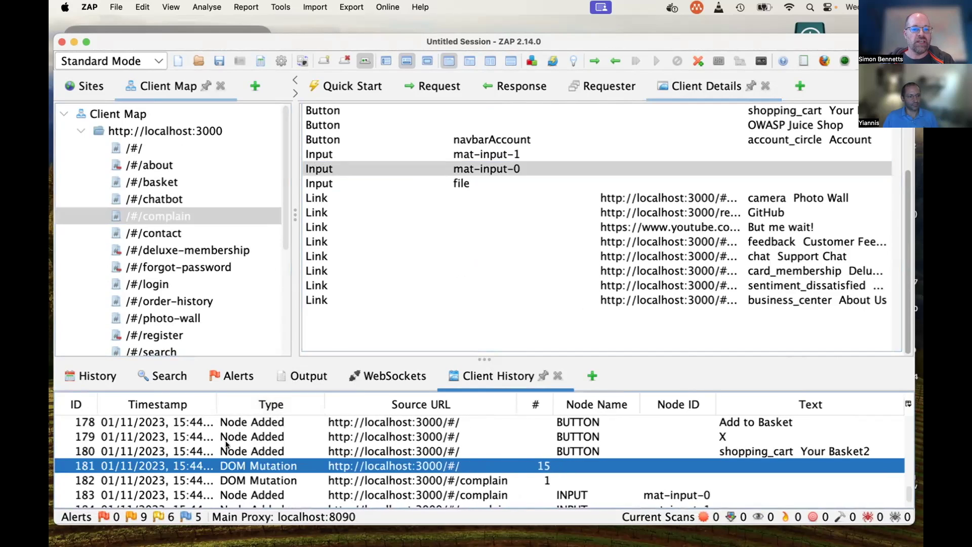
pyautogui.scroll(1, 257, 430)
pyautogui.click(258, 430)
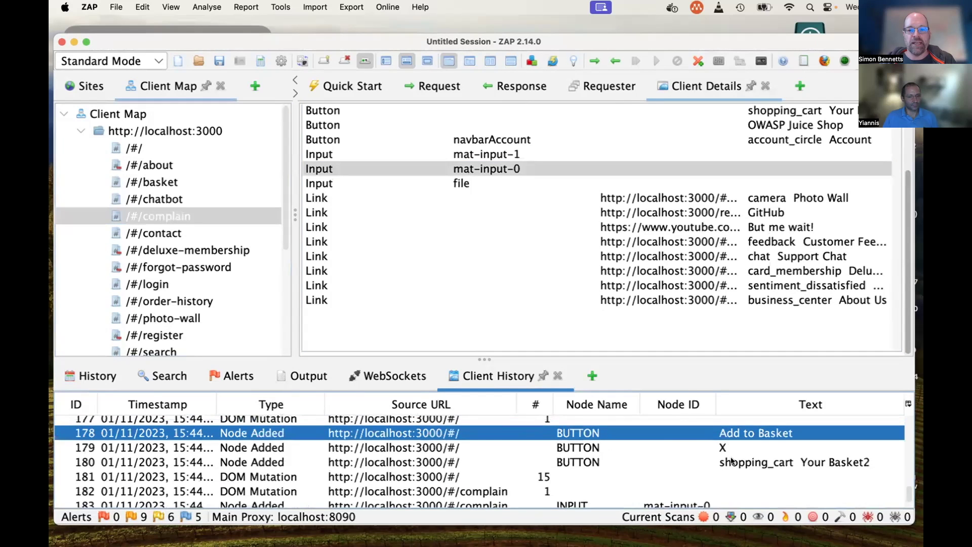
pyautogui.scroll(2, 737, 456)
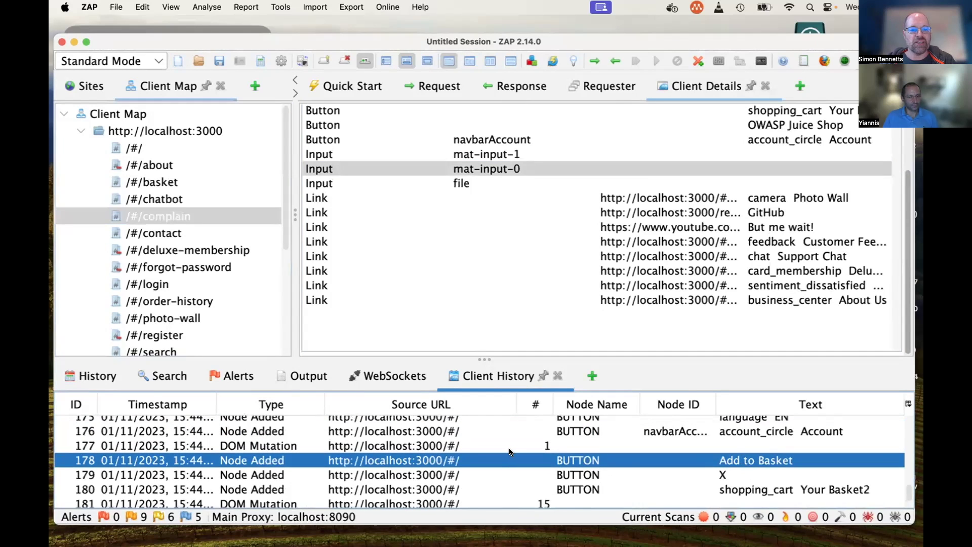
pyautogui.scroll(-4, 387, 452)
pyautogui.click(269, 446)
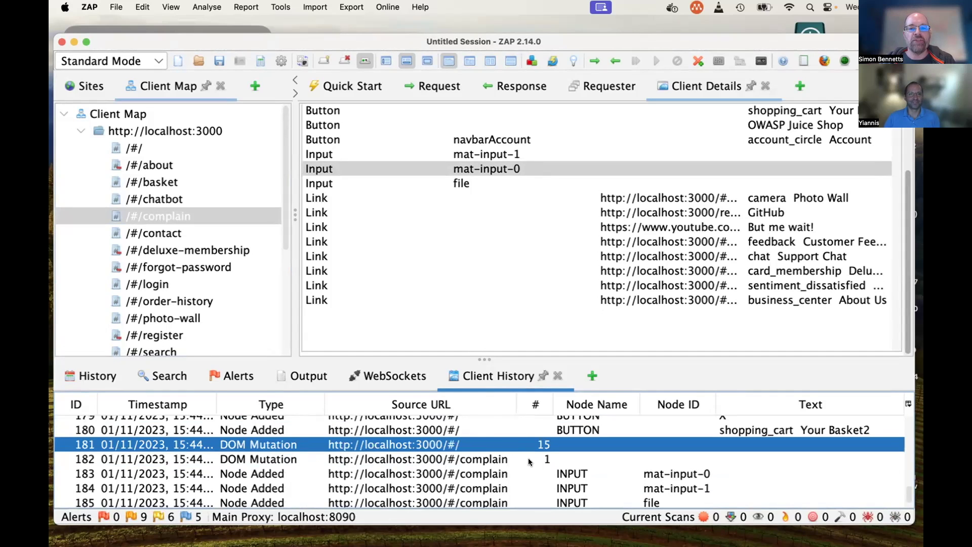
pyautogui.click(530, 460)
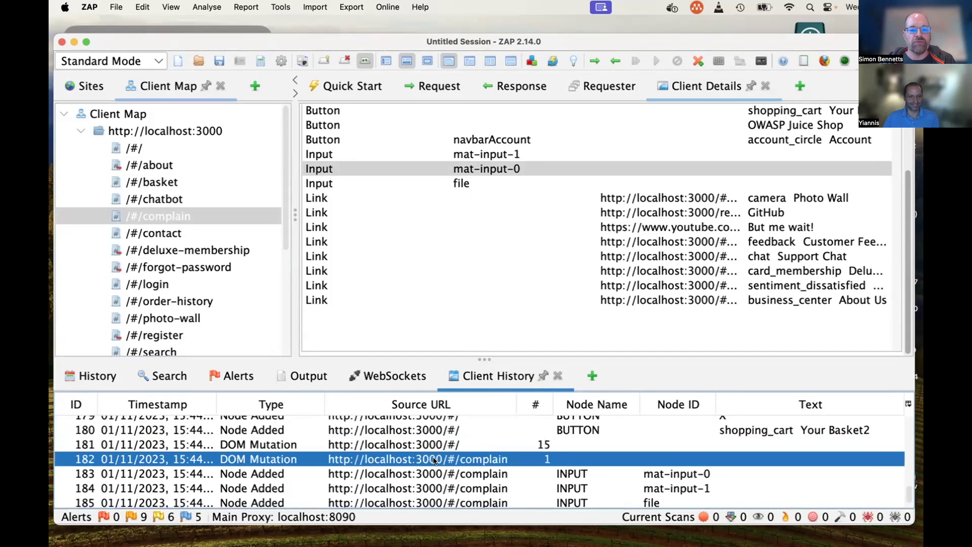
pyautogui.scroll(3, 344, 453)
pyautogui.scroll(2, 247, 474)
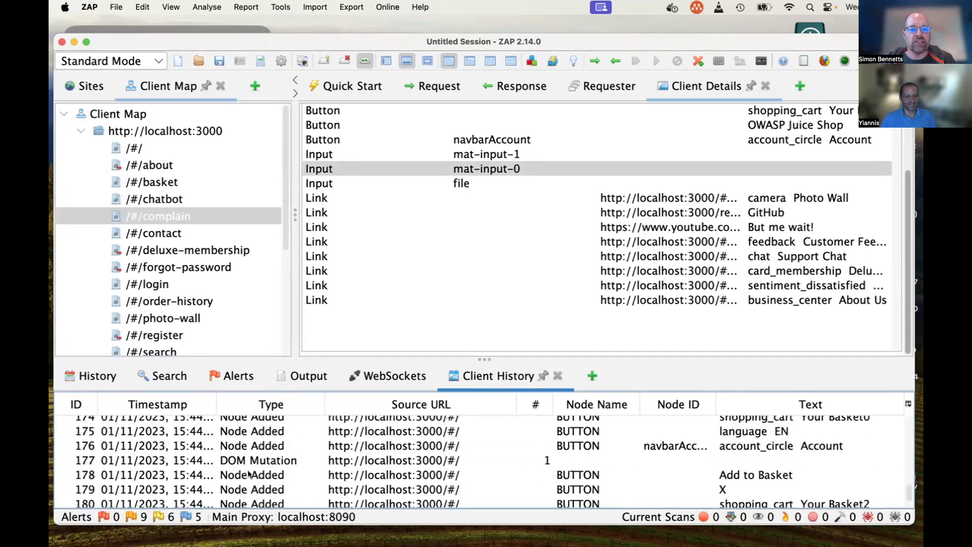
pyautogui.click(736, 473)
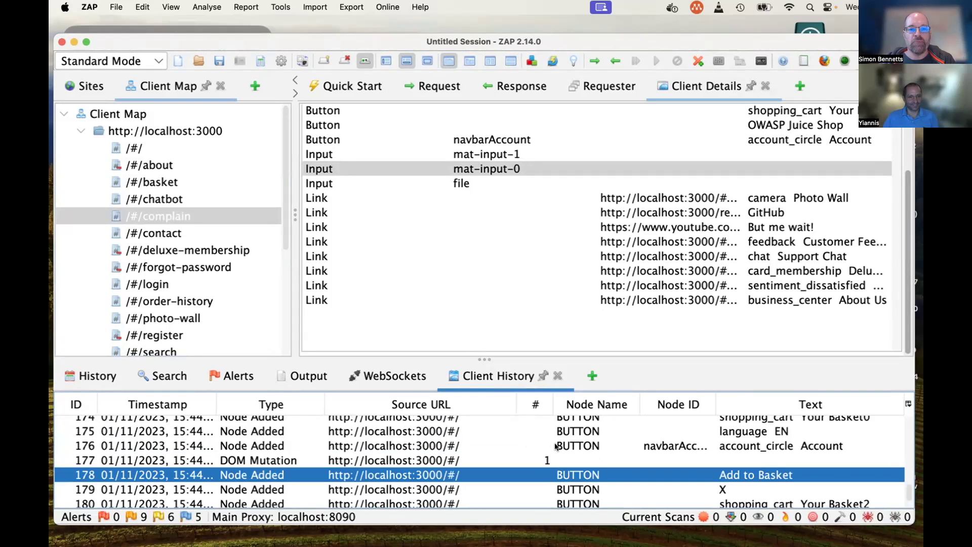
pyautogui.scroll(5, 306, 438)
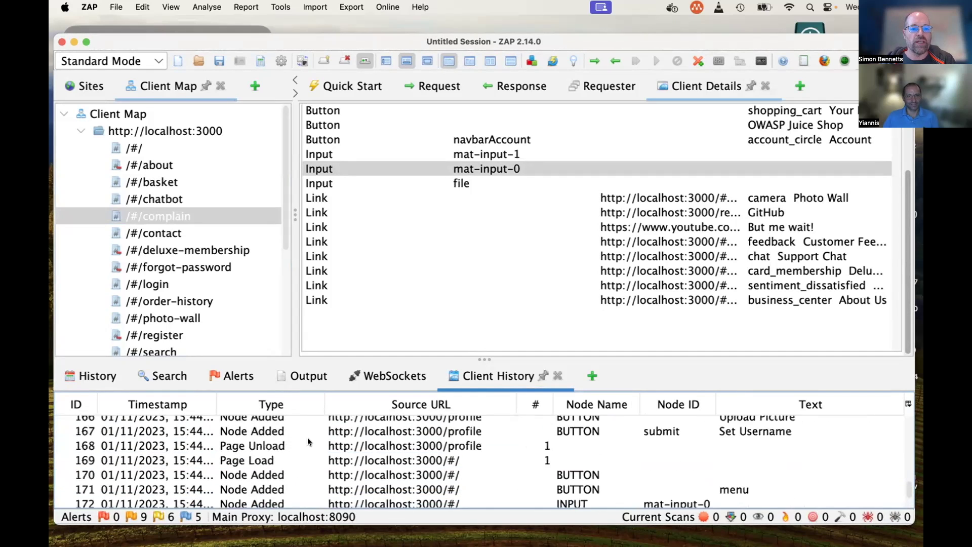
pyautogui.scroll(2, 308, 438)
pyautogui.scroll(-2, 308, 438)
pyautogui.click(269, 465)
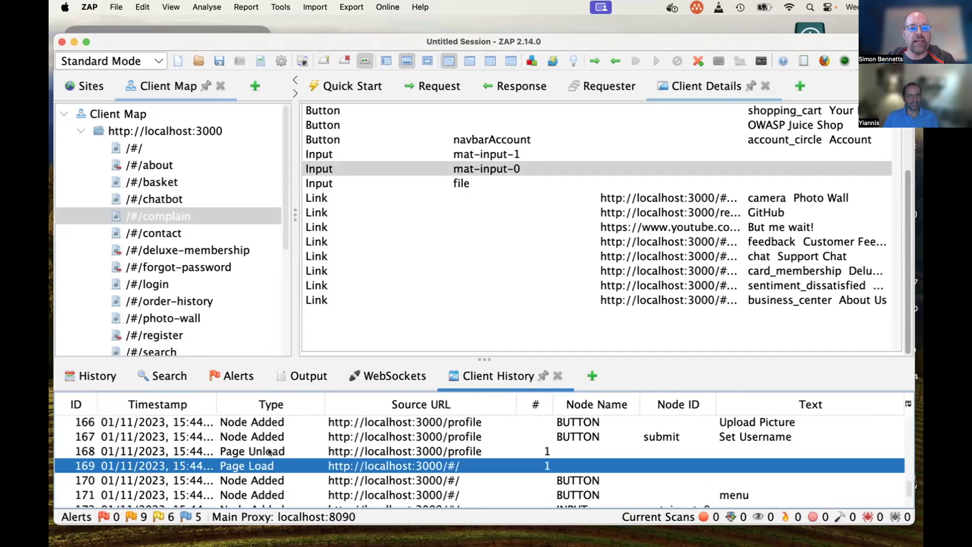
pyautogui.click(269, 451)
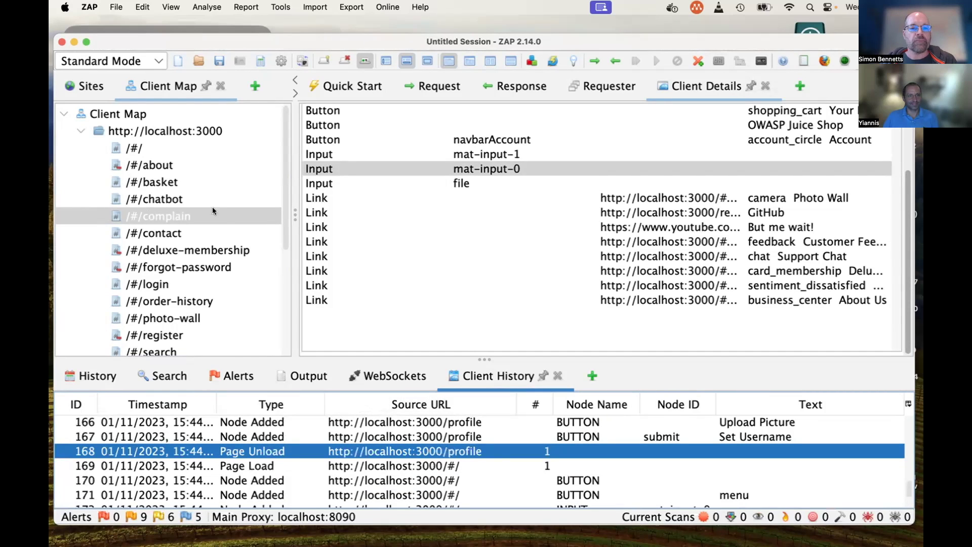
pyautogui.scroll(-3, 219, 220)
pyautogui.scroll(-2, 218, 221)
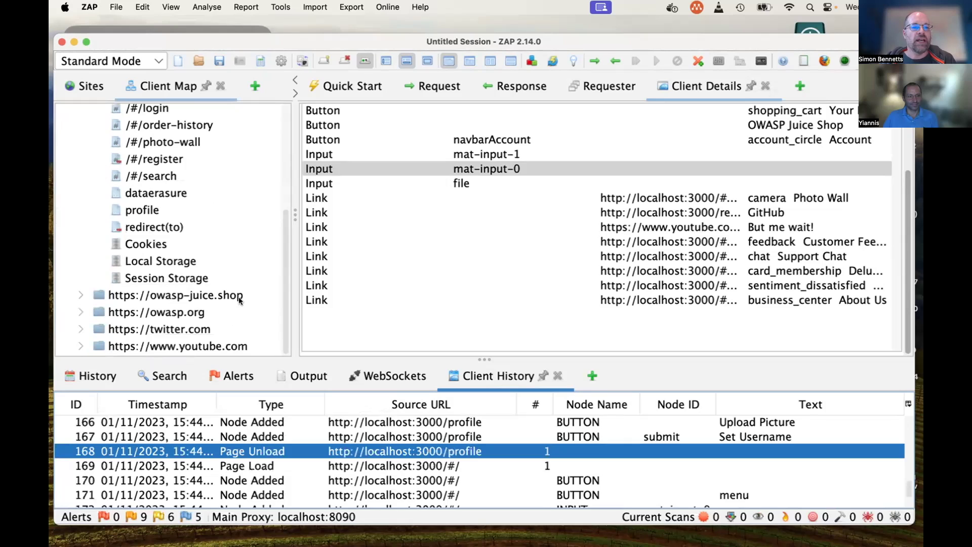
# - View Cookies, the Local Storage token, and Session Storage keys itemTotal and bid for localhost:3000
pyautogui.click(150, 244)
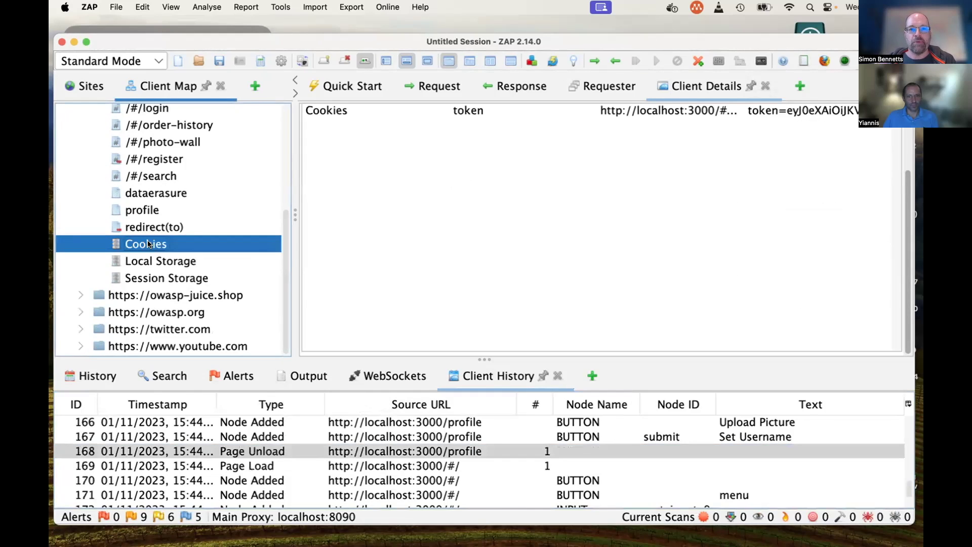
pyautogui.click(156, 261)
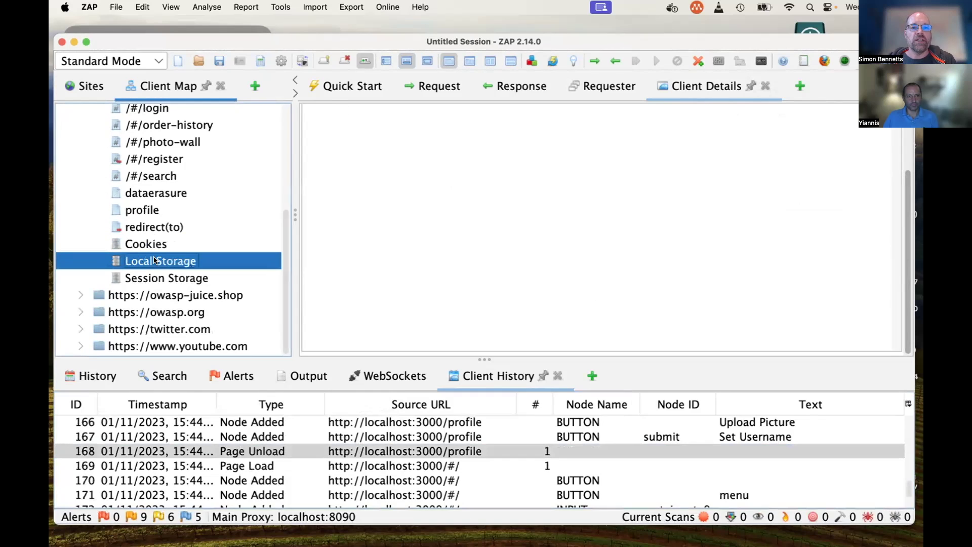
pyautogui.click(159, 279)
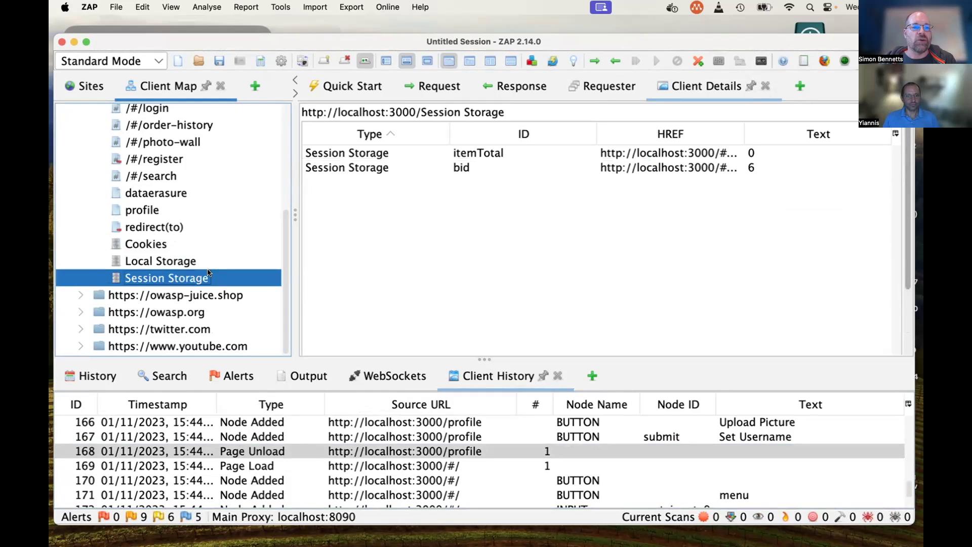
pyautogui.click(194, 262)
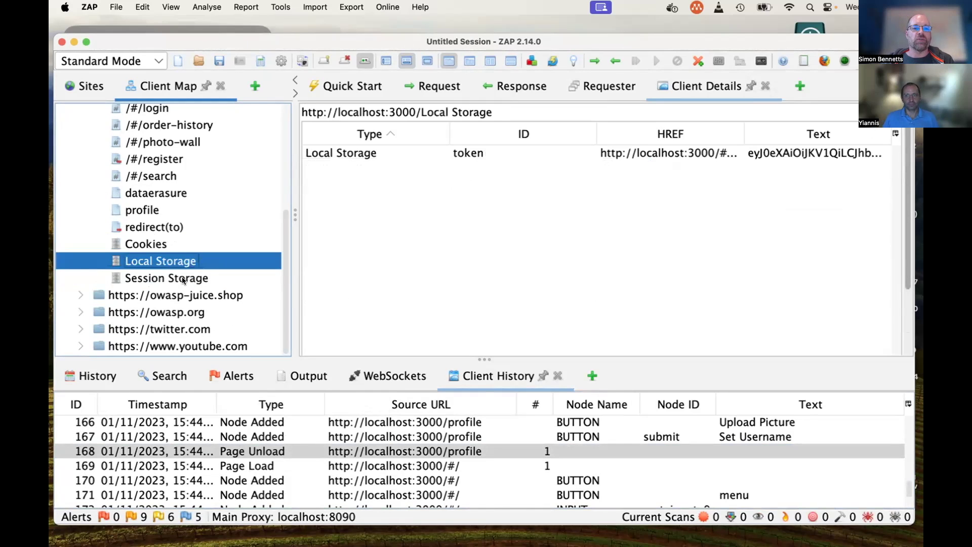
pyautogui.click(183, 279)
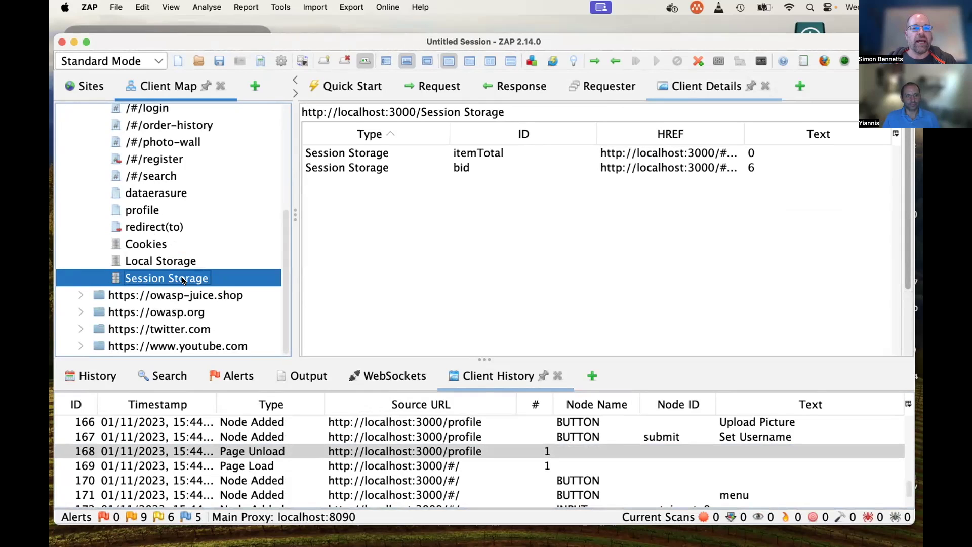
pyautogui.scroll(5, 190, 258)
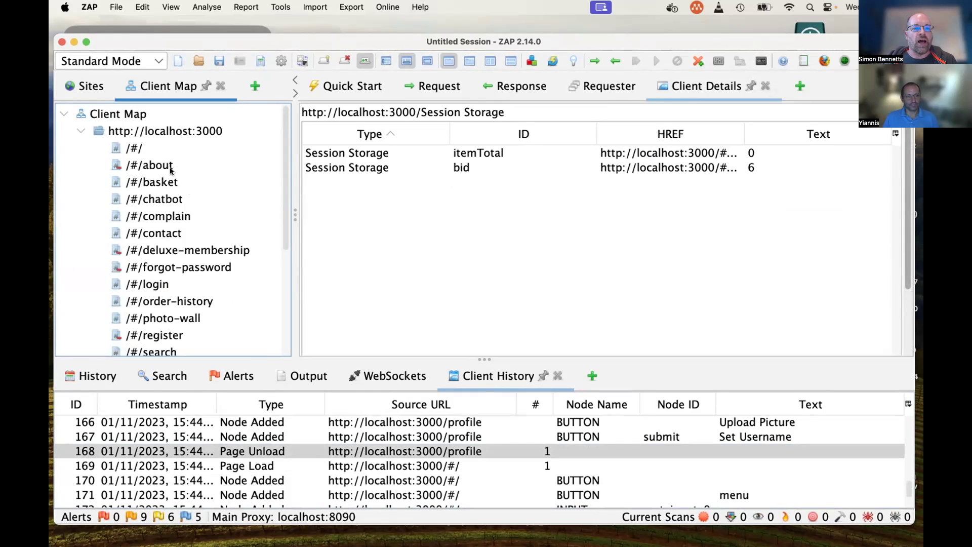
# - Reopen /#/basket in Firefox from the Client Map, then return to ZAP's basket page details
pyautogui.rightClick(160, 182)
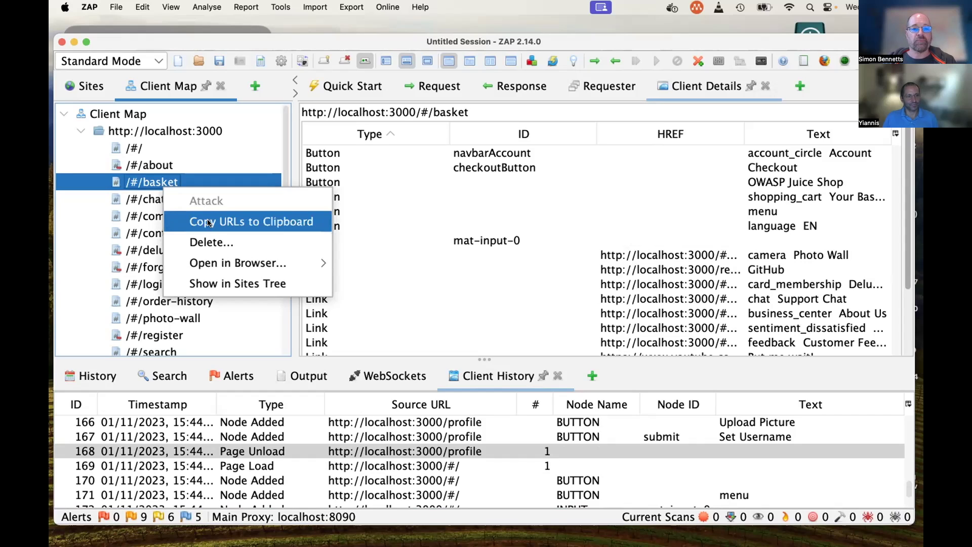
pyautogui.moveTo(237, 263)
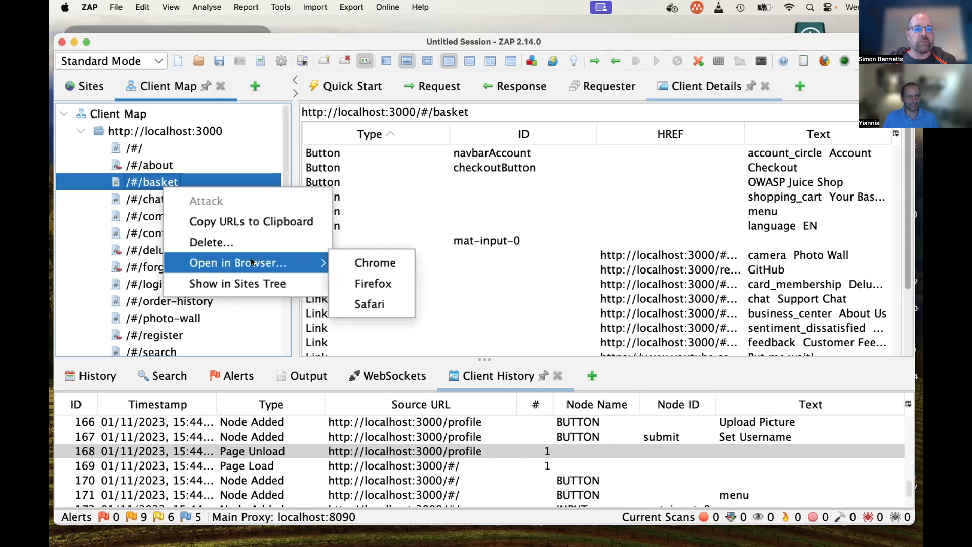
pyautogui.click(380, 263)
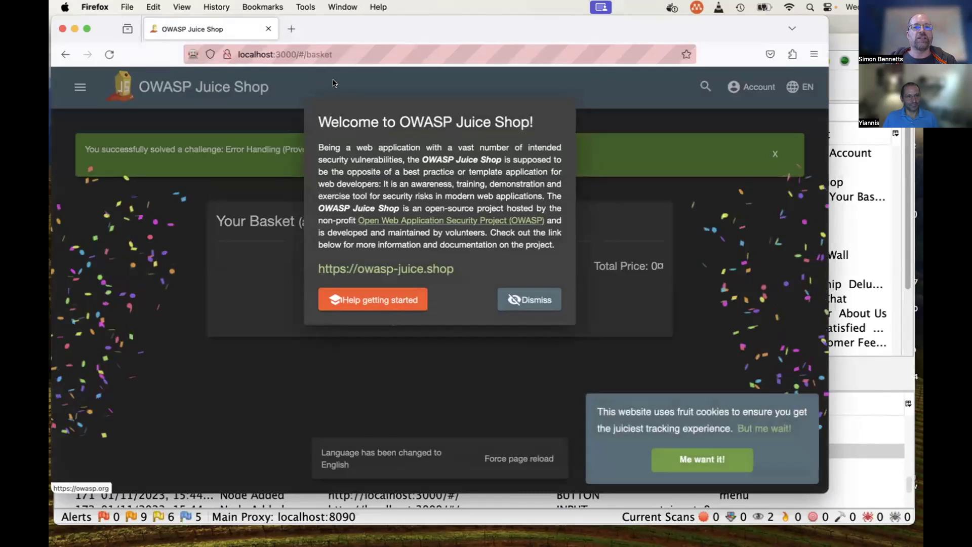
pyautogui.click(271, 53)
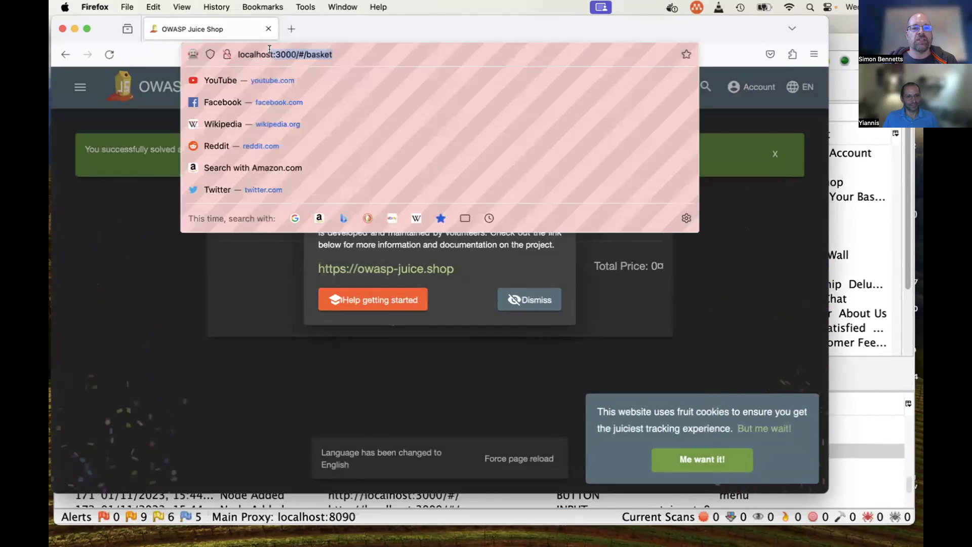
pyautogui.click(63, 28)
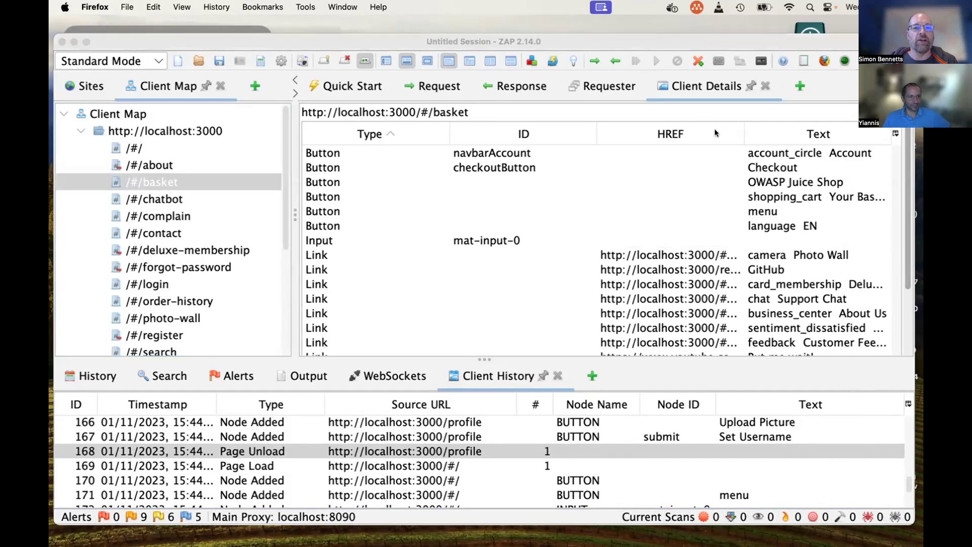
pyautogui.click(388, 113)
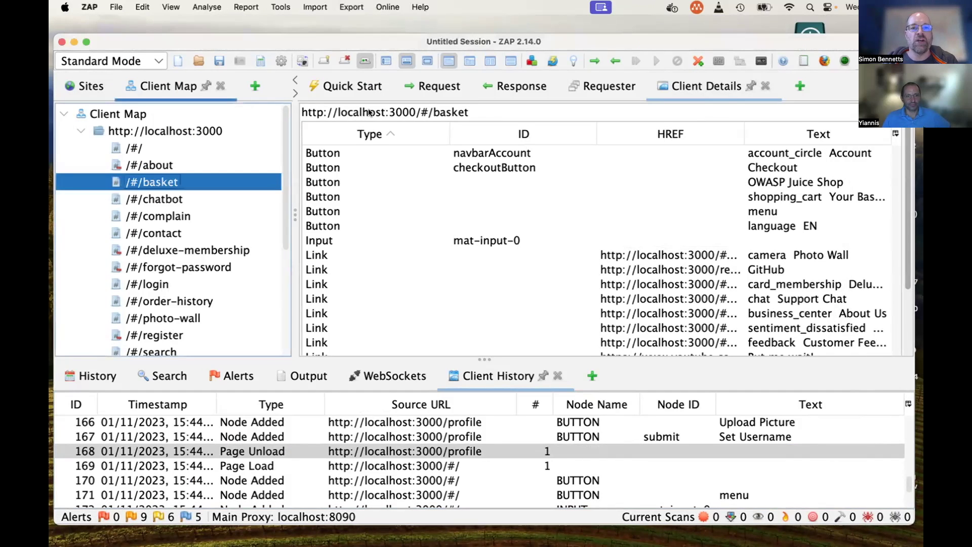
pyautogui.rightClick(191, 183)
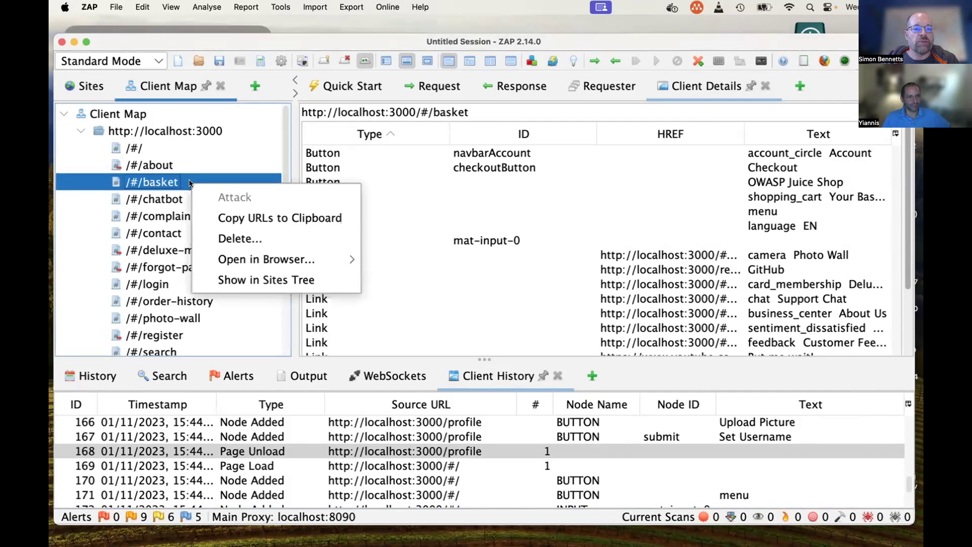
pyautogui.click(288, 277)
pyautogui.scroll(-5, 200, 283)
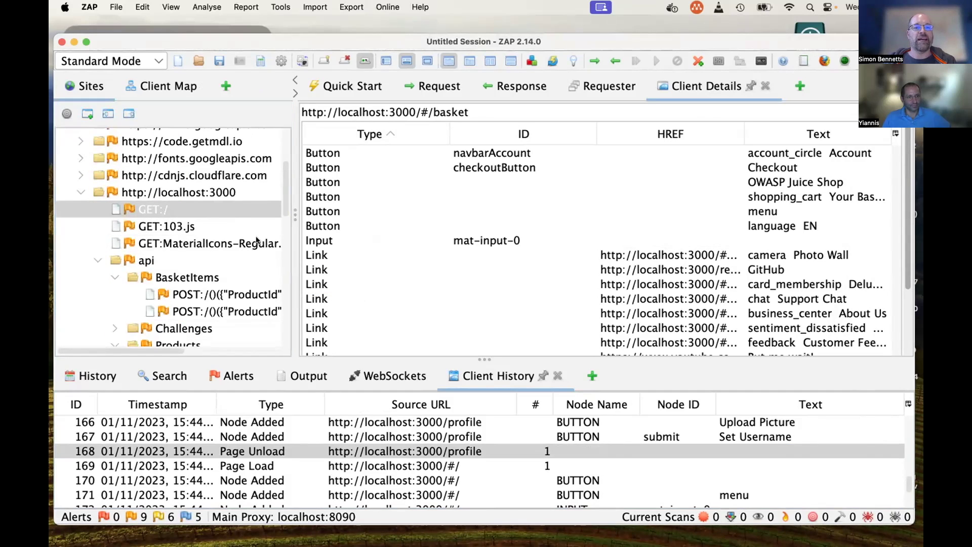
pyautogui.click(192, 211)
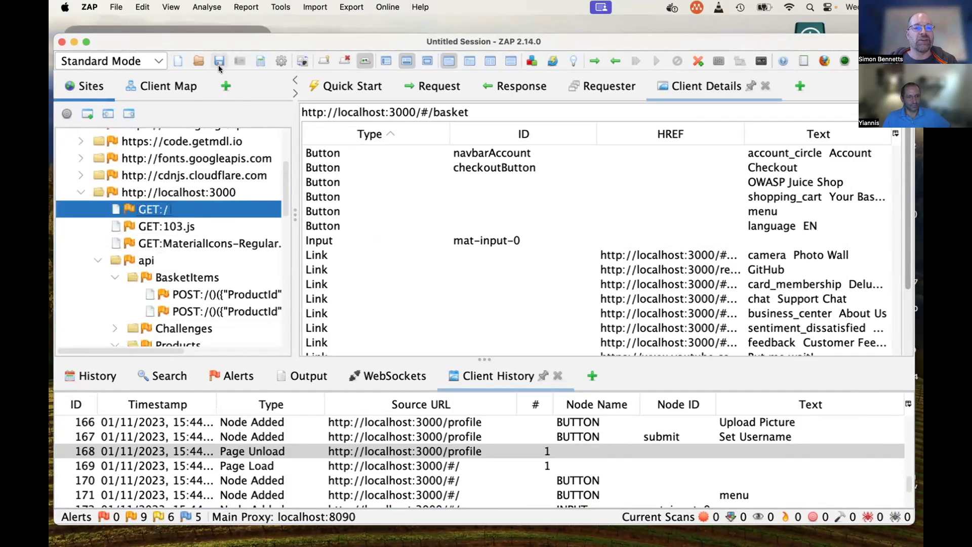
pyautogui.click(228, 87)
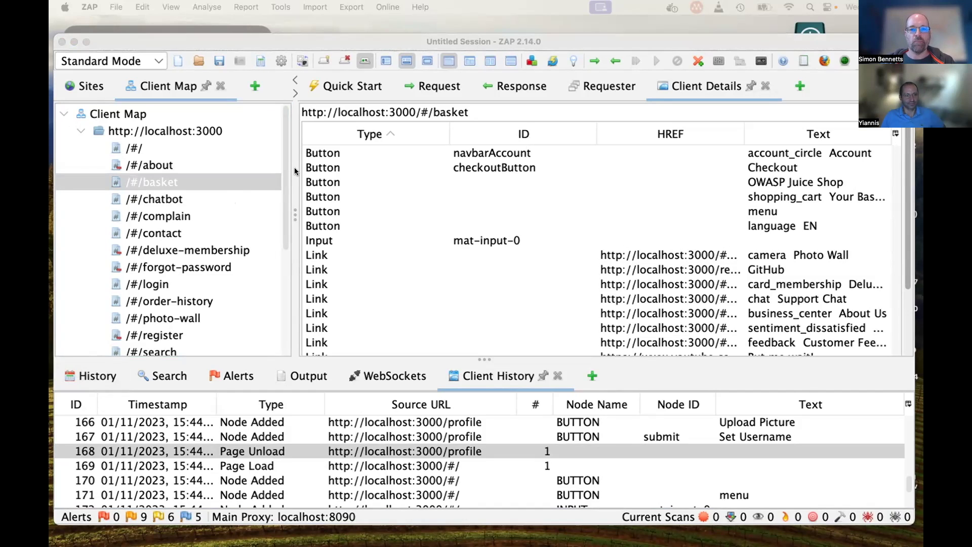
# - Show the Client Side Integration add-on (alpha 0.4.0) in Manage Add-ons, then dismiss it
pyautogui.click(530, 62)
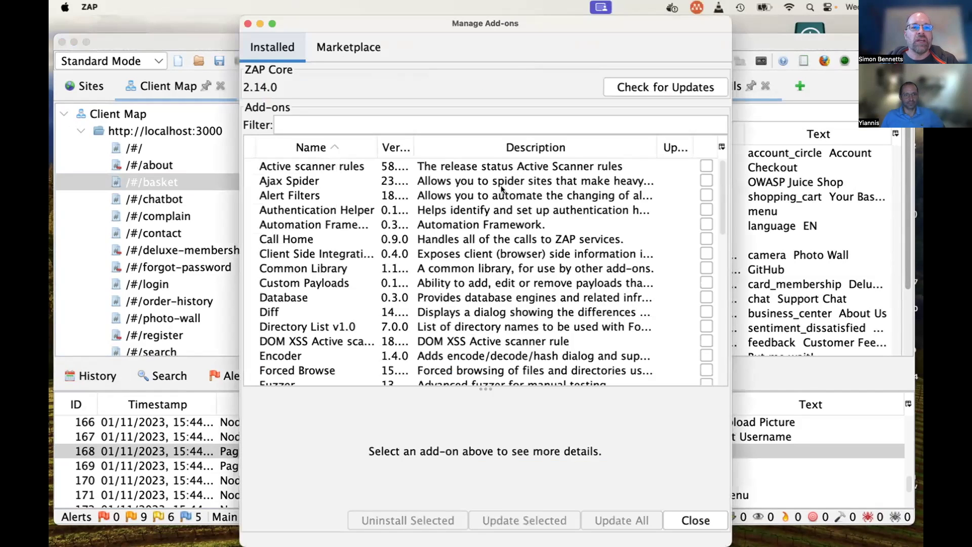
pyautogui.click(288, 256)
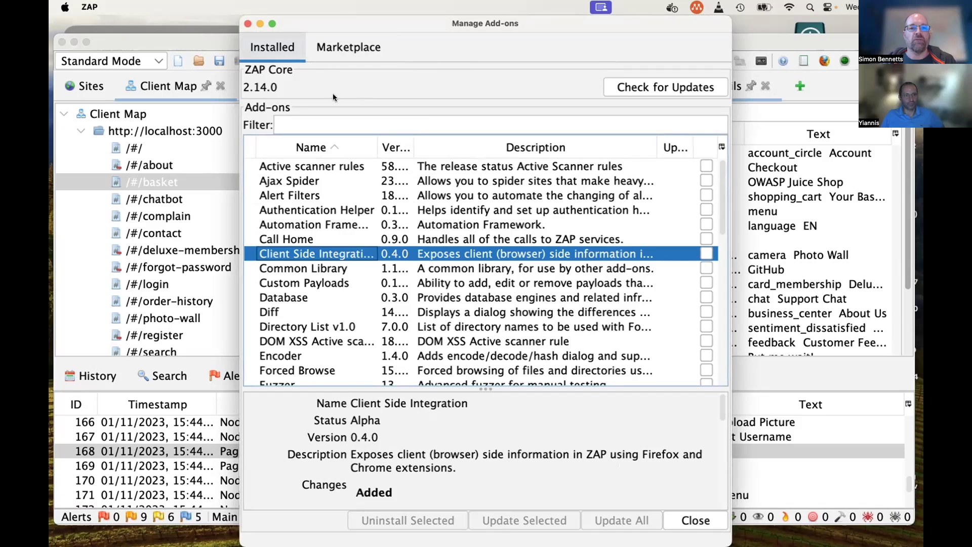
pyautogui.click(248, 25)
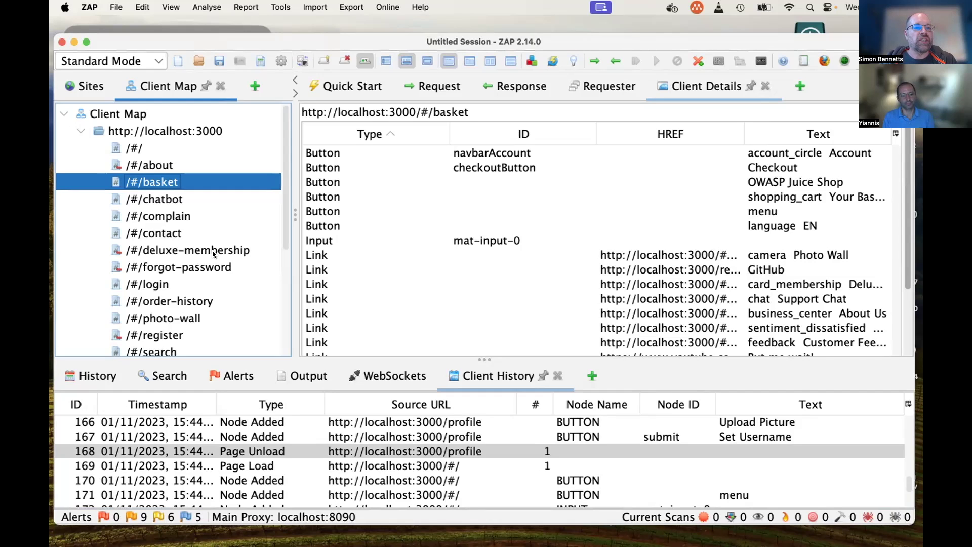
# - Show the deluxe-membership page's client details in the Client Map
pyautogui.click(185, 252)
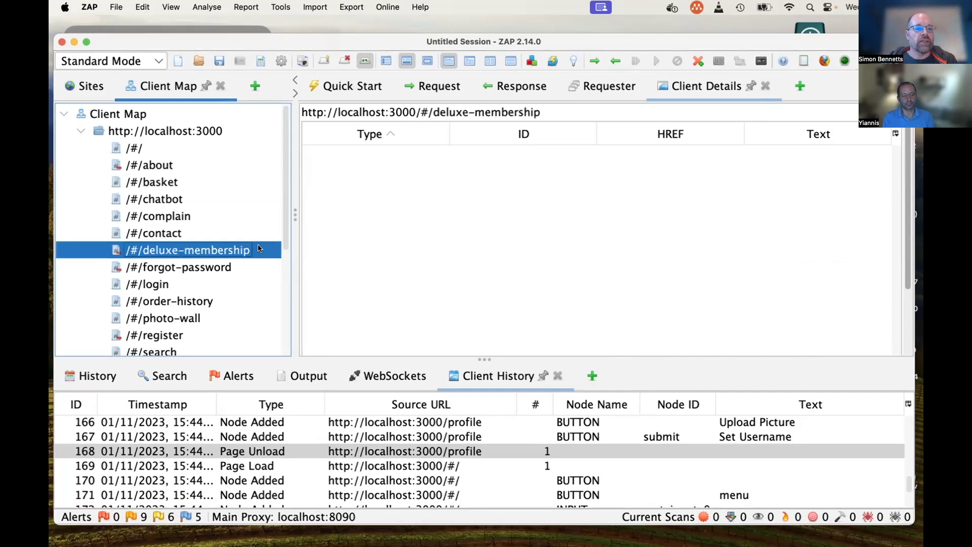
# - Compare client details of the forgot-password, deluxe-membership and register pages
pyautogui.click(196, 270)
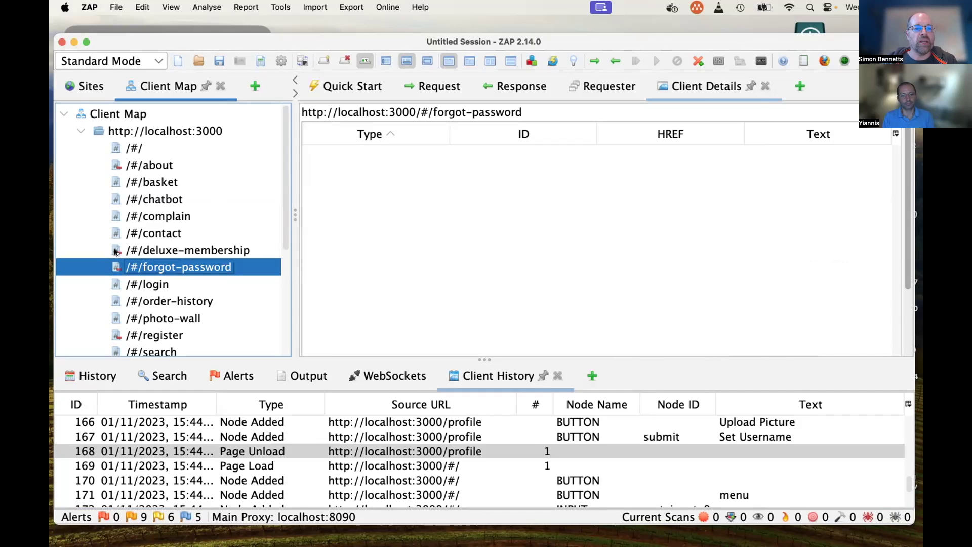
pyautogui.click(241, 253)
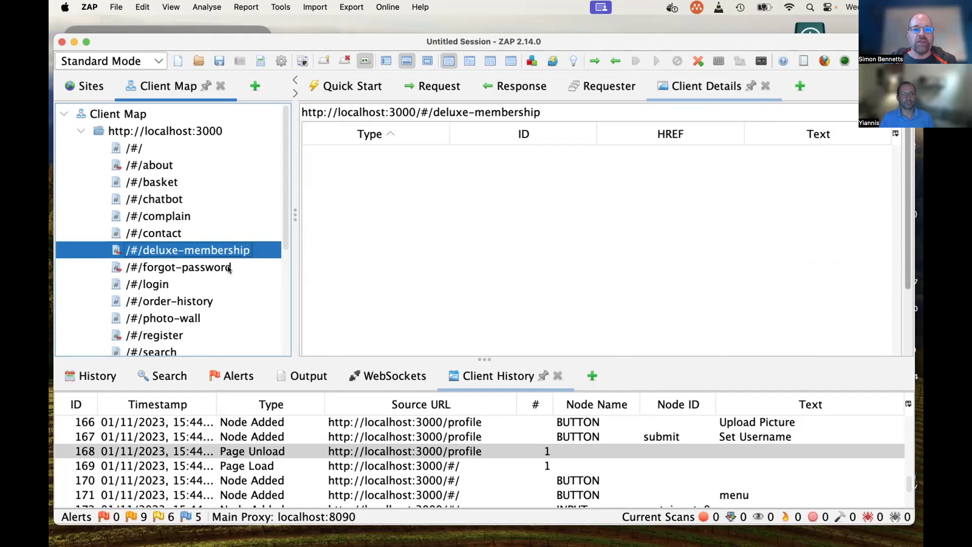
pyautogui.click(229, 269)
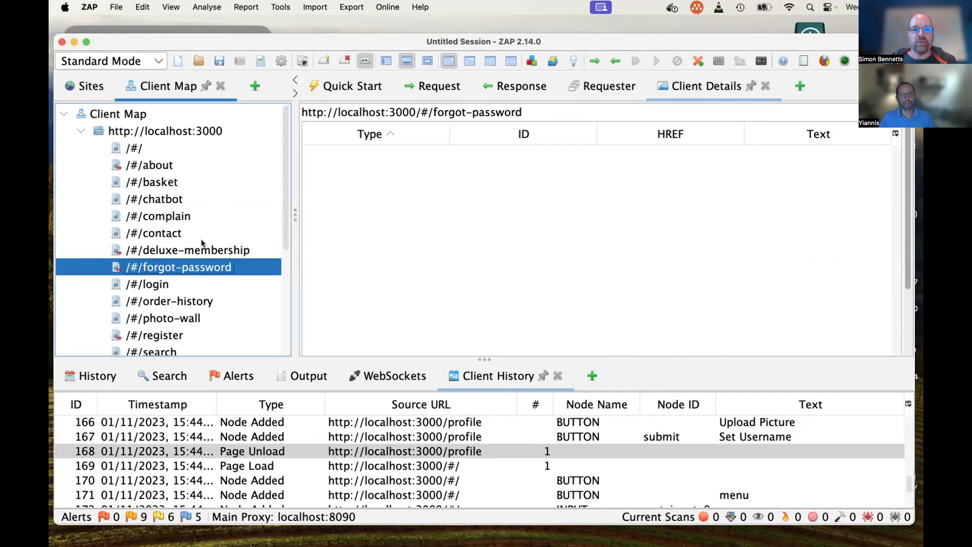
pyautogui.scroll(-5, 201, 244)
pyautogui.scroll(-2, 201, 243)
pyautogui.scroll(3, 201, 244)
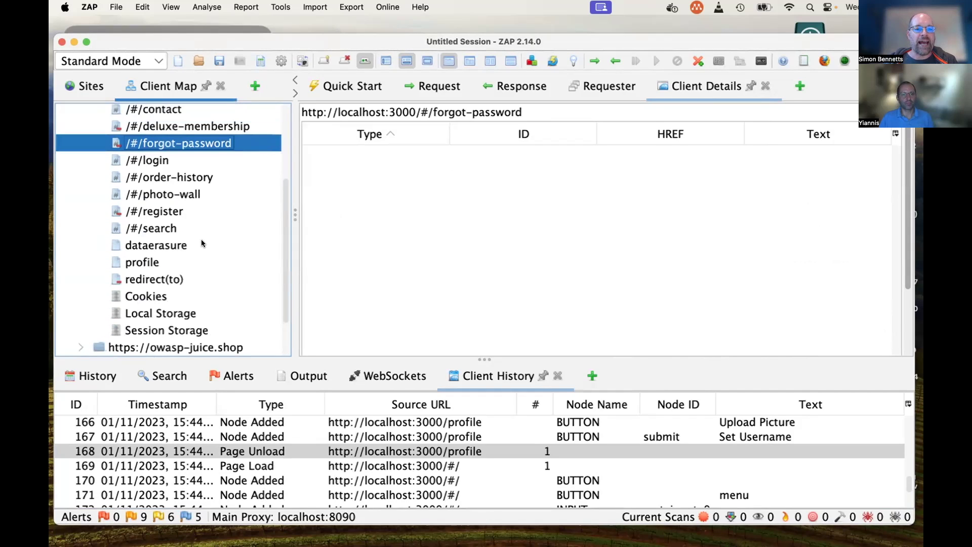
pyautogui.click(153, 217)
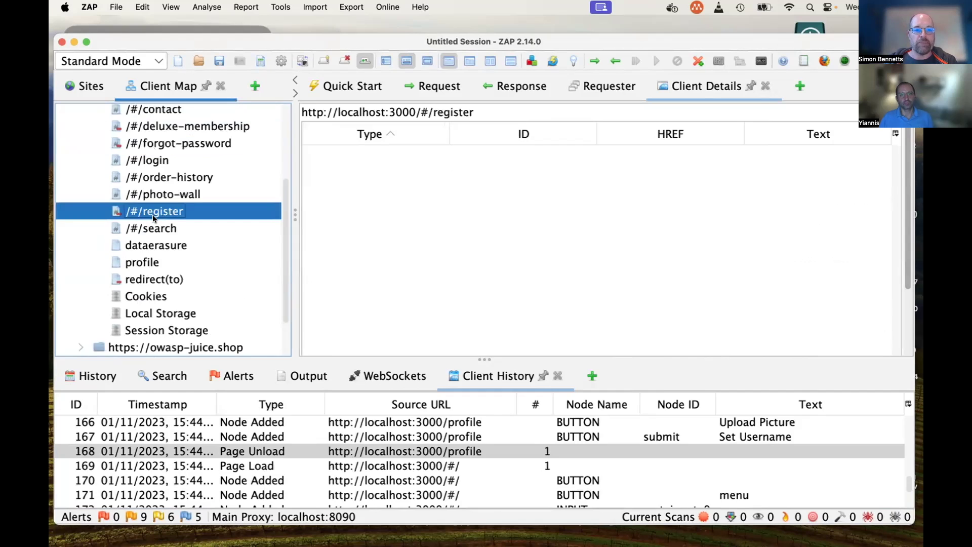
pyautogui.scroll(7, 153, 216)
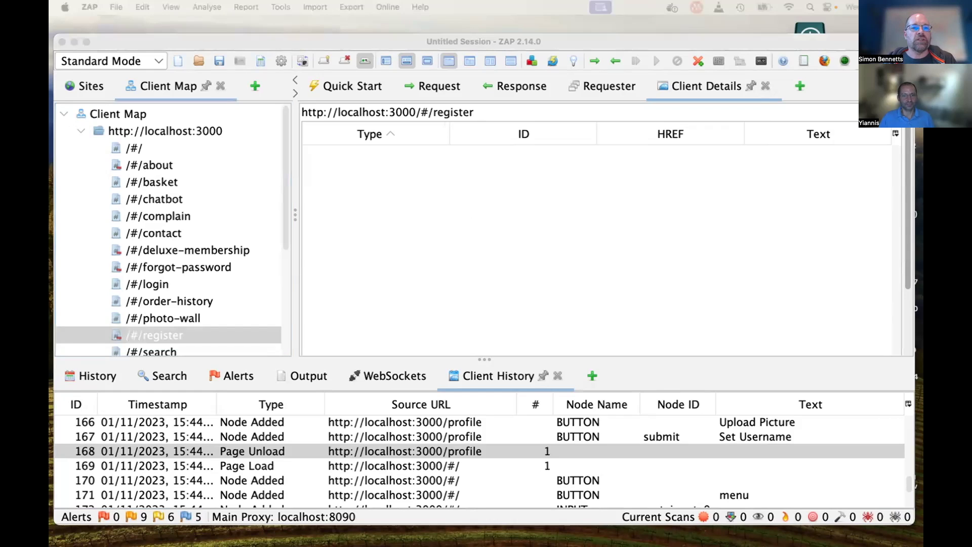
# - From zaproxy.org Documentation, reach Test Scans and load the Google Security Crawl Maze results
pyautogui.press('super+Tab')
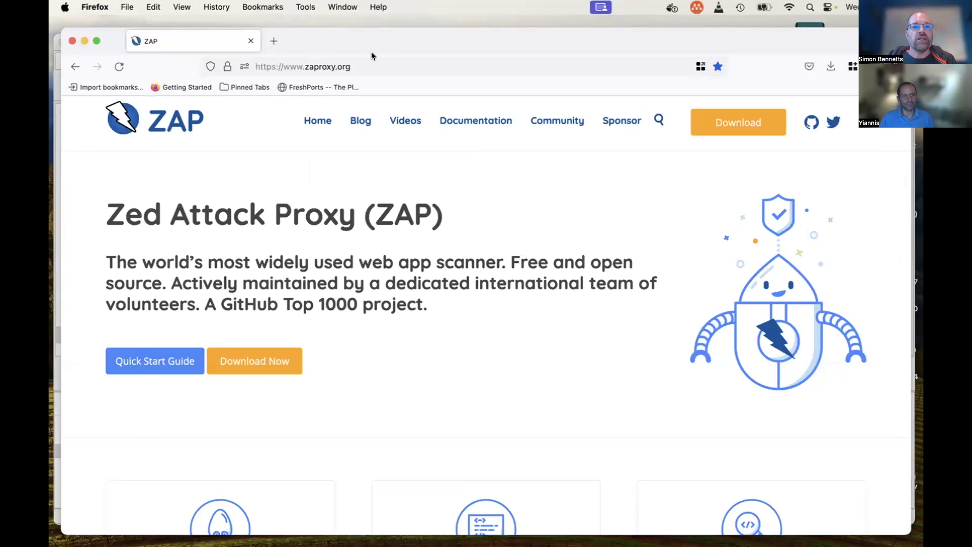
pyautogui.click(489, 124)
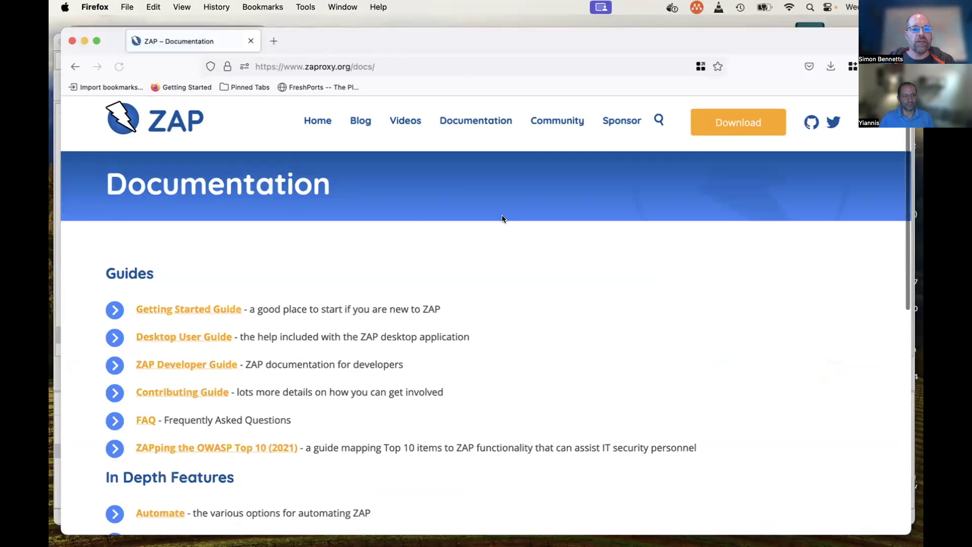
pyautogui.scroll(-10, 502, 221)
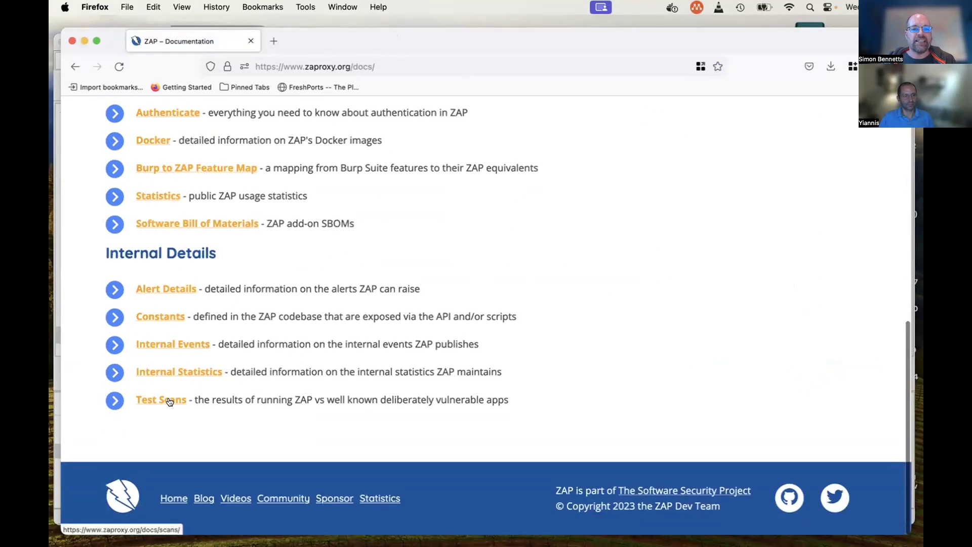
pyautogui.click(169, 400)
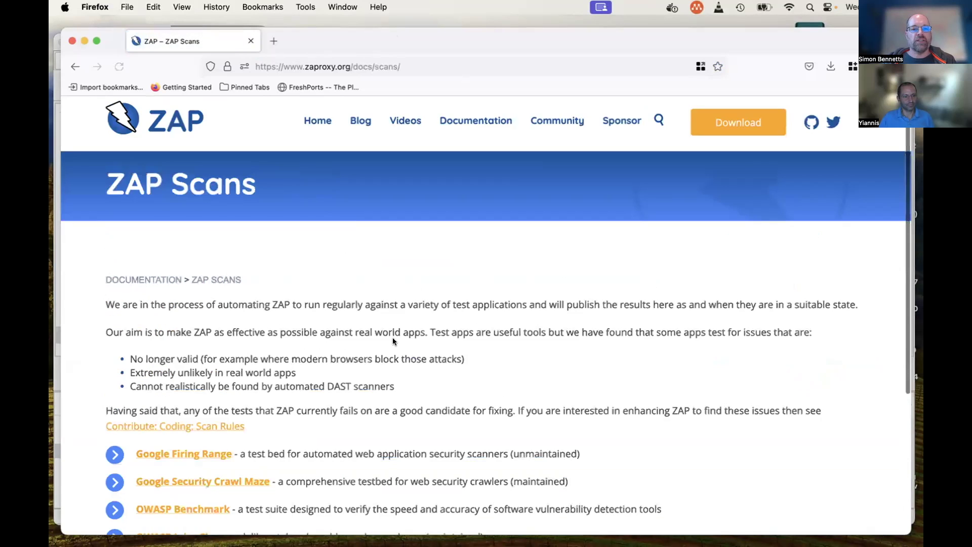
pyautogui.scroll(-2, 435, 340)
pyautogui.scroll(-2, 435, 340)
pyautogui.scroll(-2, 433, 339)
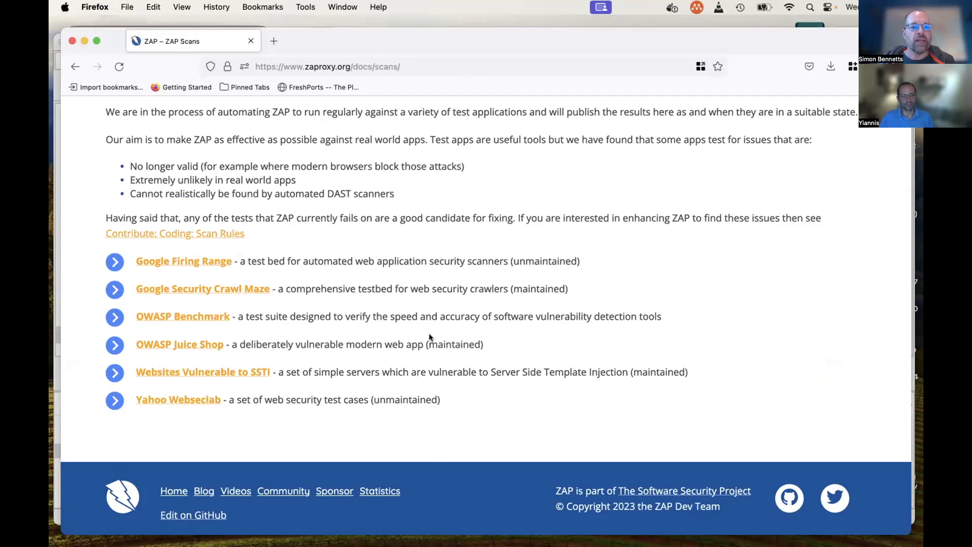
pyautogui.click(243, 291)
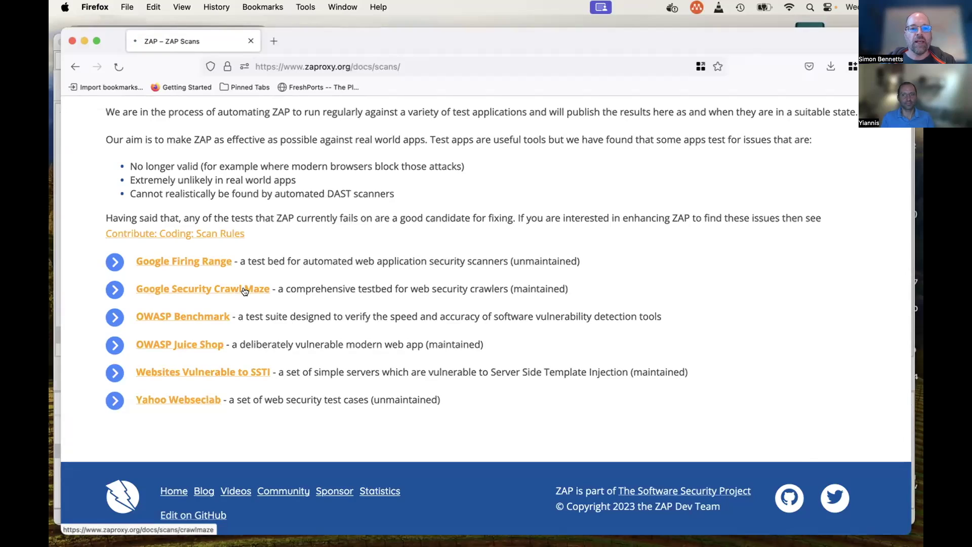
pyautogui.scroll(-2, 415, 299)
pyautogui.scroll(-2, 416, 300)
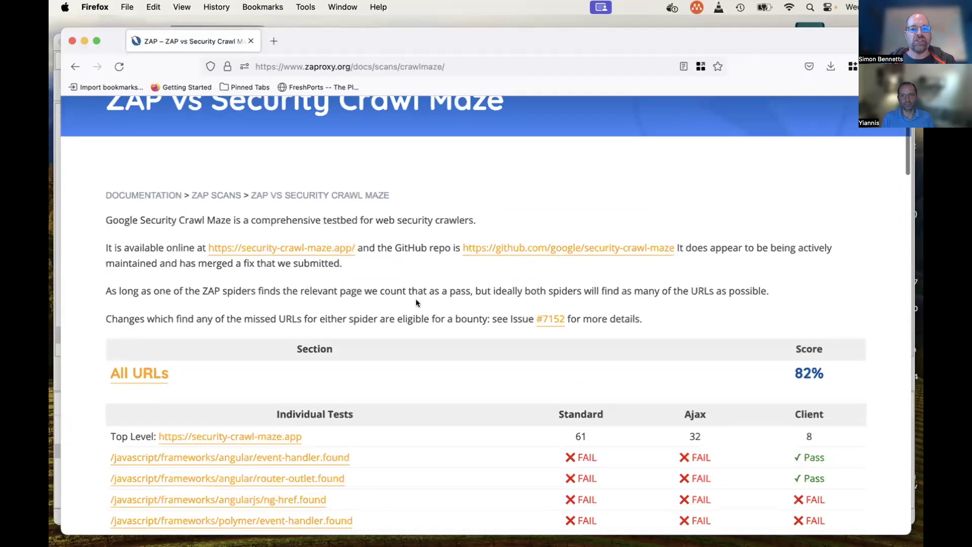
pyautogui.scroll(-3, 419, 298)
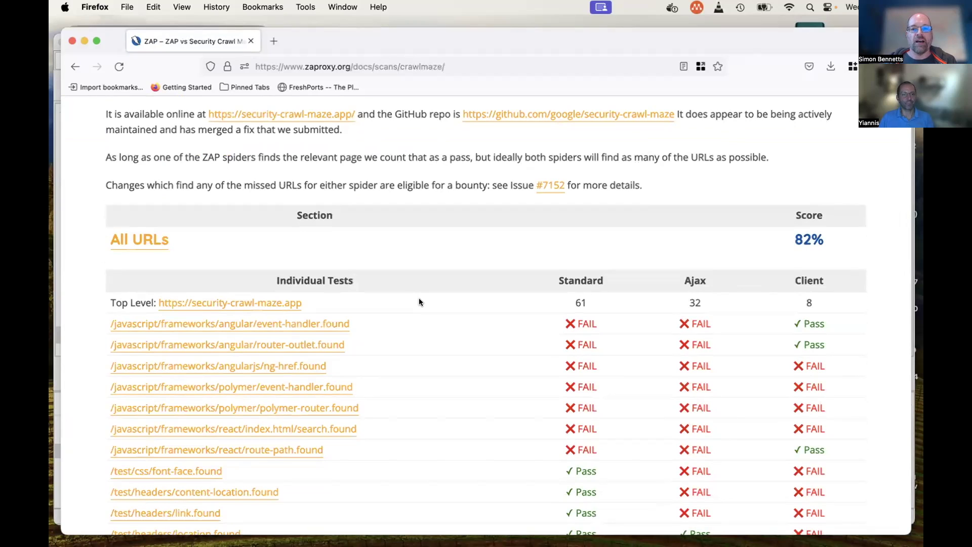
pyautogui.scroll(-3, 419, 302)
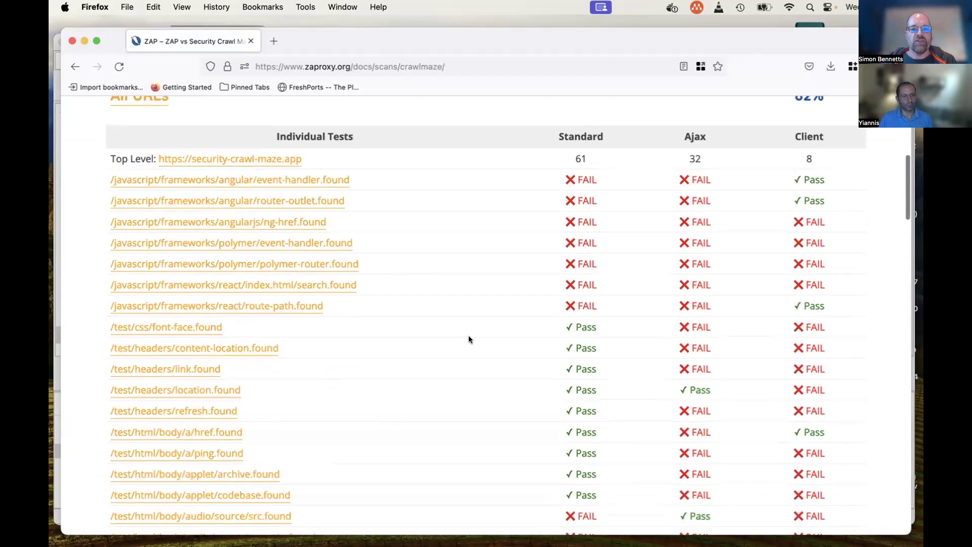
pyautogui.moveTo(562, 325); pyautogui.dragTo(633, 335)
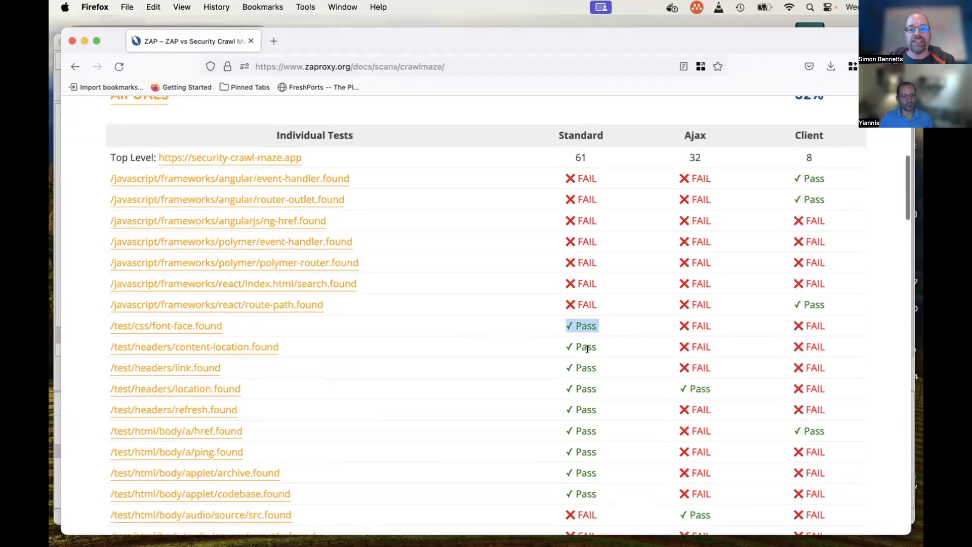
pyautogui.scroll(-3, 587, 348)
pyautogui.scroll(-3, 587, 350)
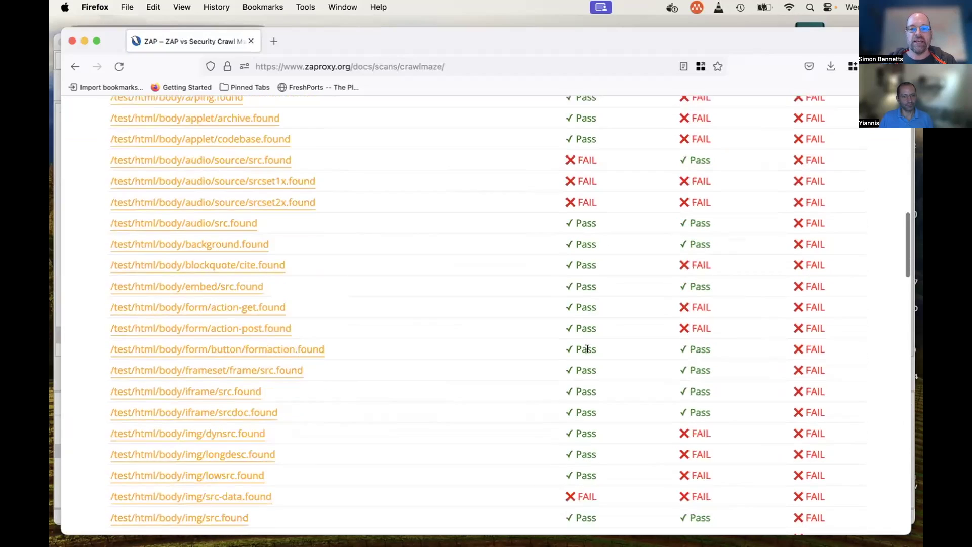
pyautogui.scroll(-3, 587, 349)
pyautogui.scroll(-3, 588, 349)
pyautogui.scroll(-3, 587, 349)
pyautogui.scroll(-3, 587, 350)
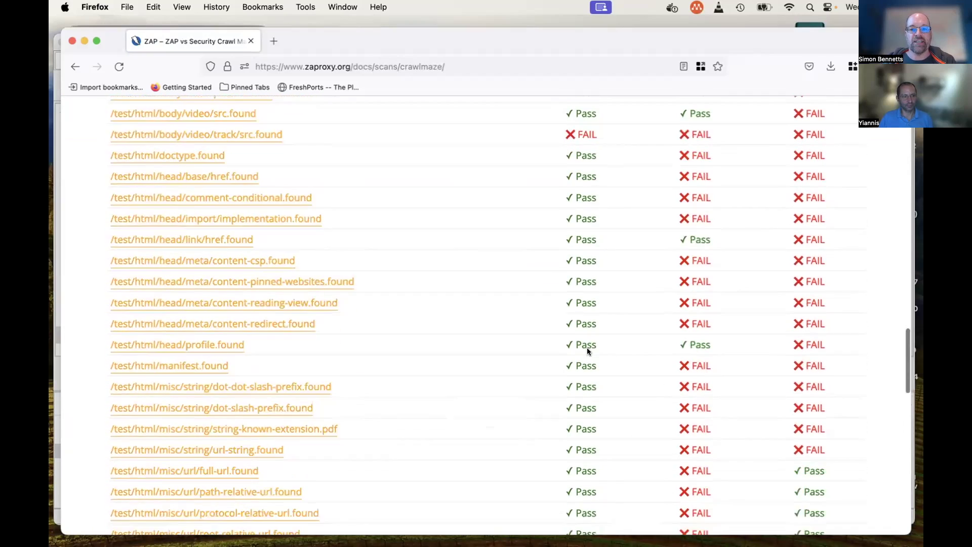
pyautogui.scroll(-2, 587, 349)
pyautogui.scroll(-5, 588, 348)
pyautogui.scroll(4, 518, 331)
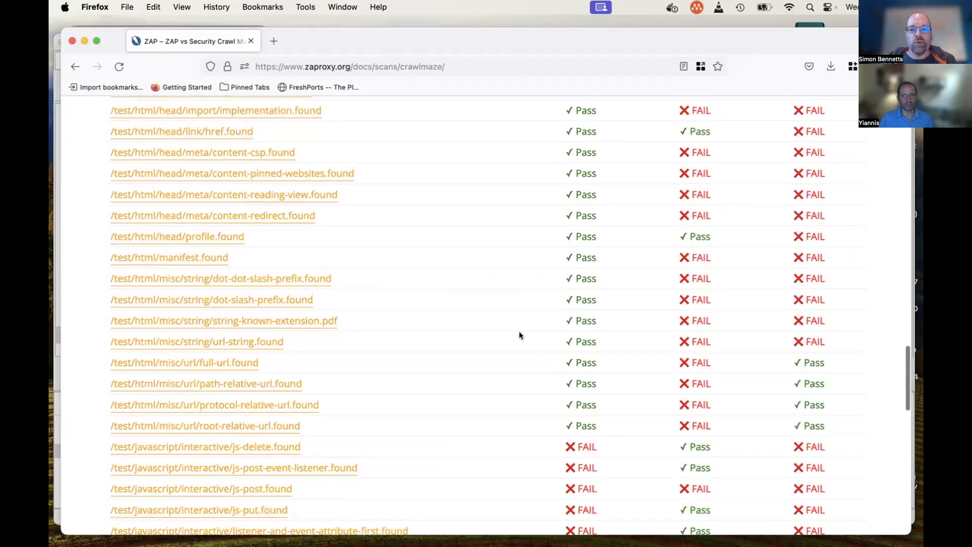
pyautogui.scroll(5, 521, 335)
pyautogui.scroll(5, 522, 334)
pyautogui.scroll(3, 521, 335)
pyautogui.scroll(-2, 733, 376)
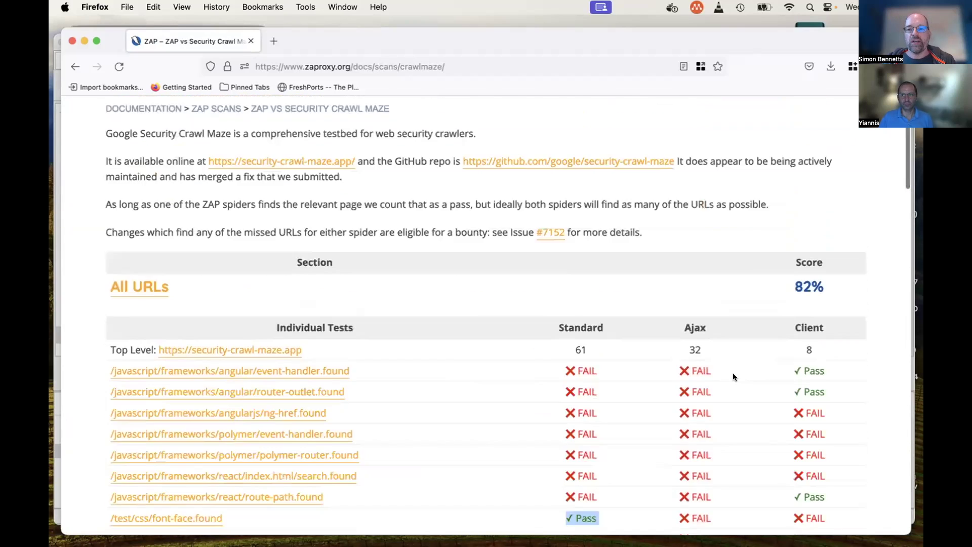
pyautogui.scroll(-3, 733, 376)
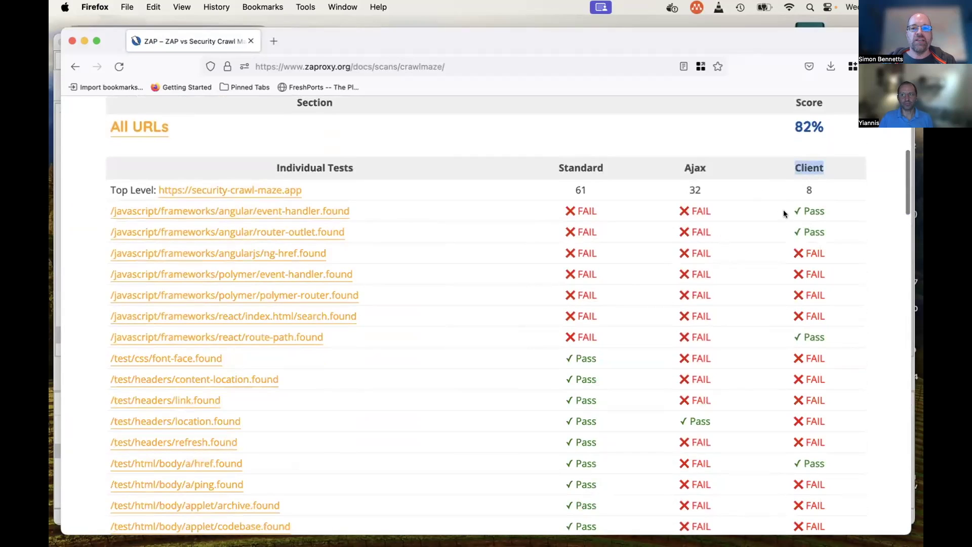
pyautogui.moveTo(783, 210); pyautogui.dragTo(827, 212)
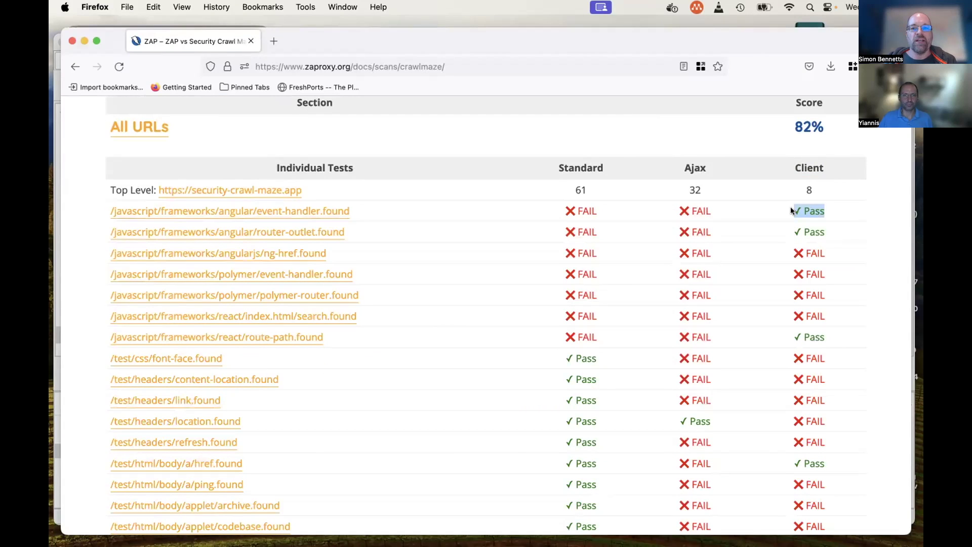
pyautogui.click(802, 213)
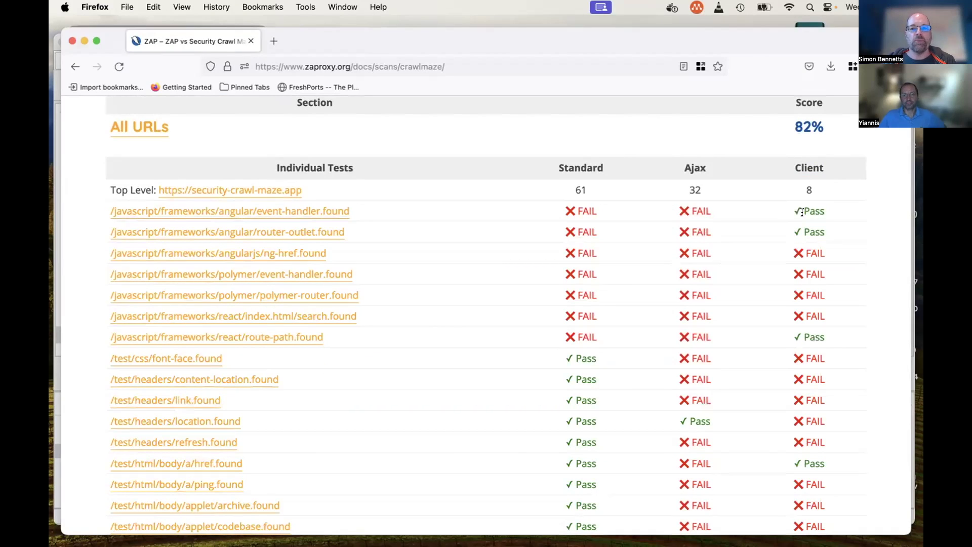
pyautogui.moveTo(794, 212); pyautogui.dragTo(829, 214)
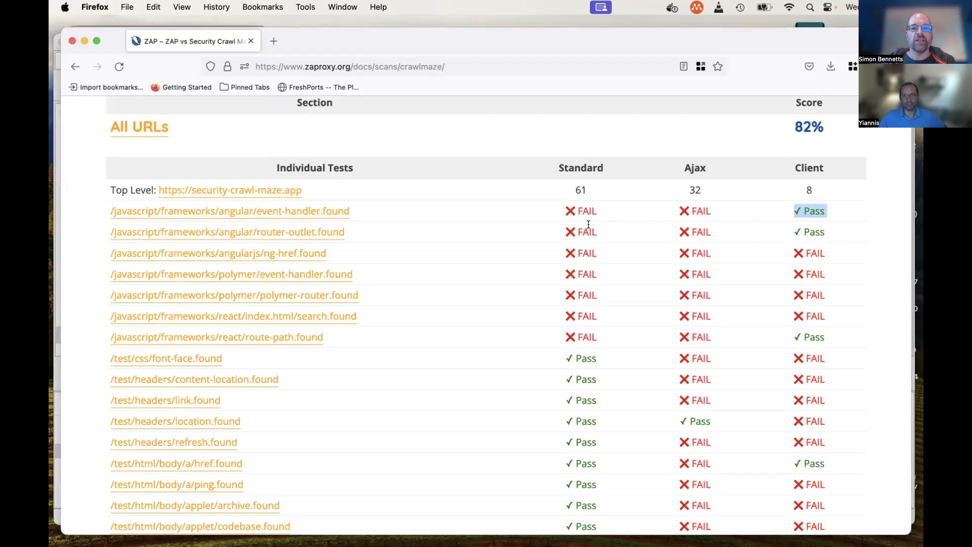
pyautogui.doubleClick(694, 211)
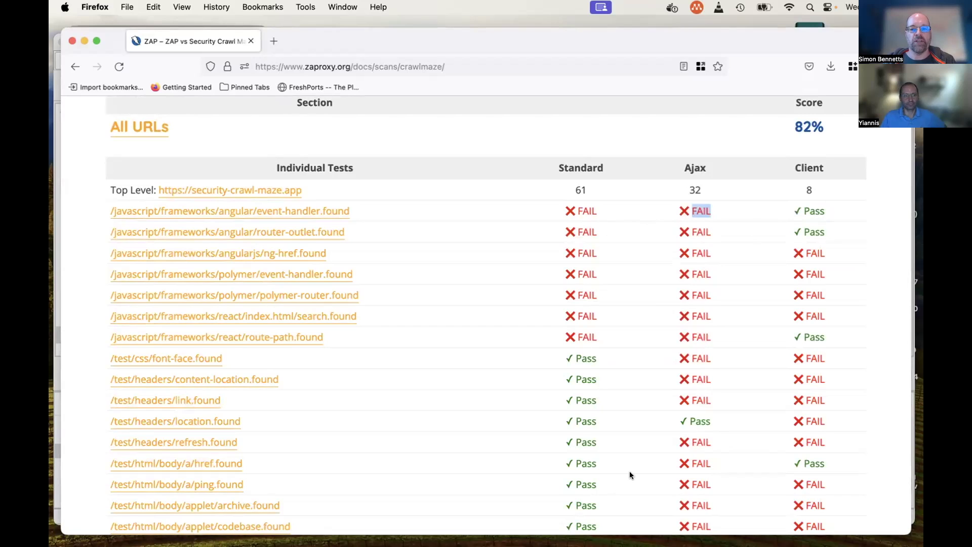
pyautogui.scroll(-1, 613, 465)
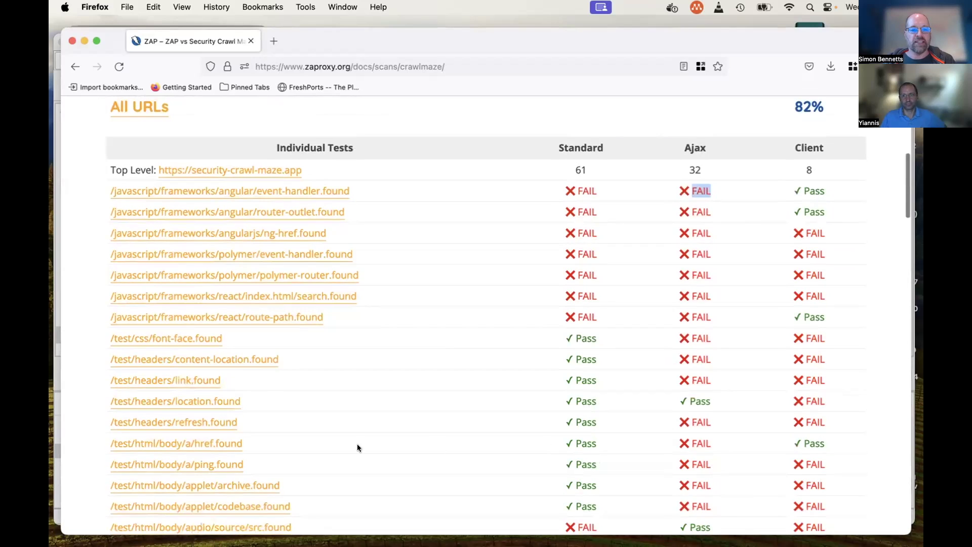
pyautogui.click(589, 444)
pyautogui.doubleClick(588, 443)
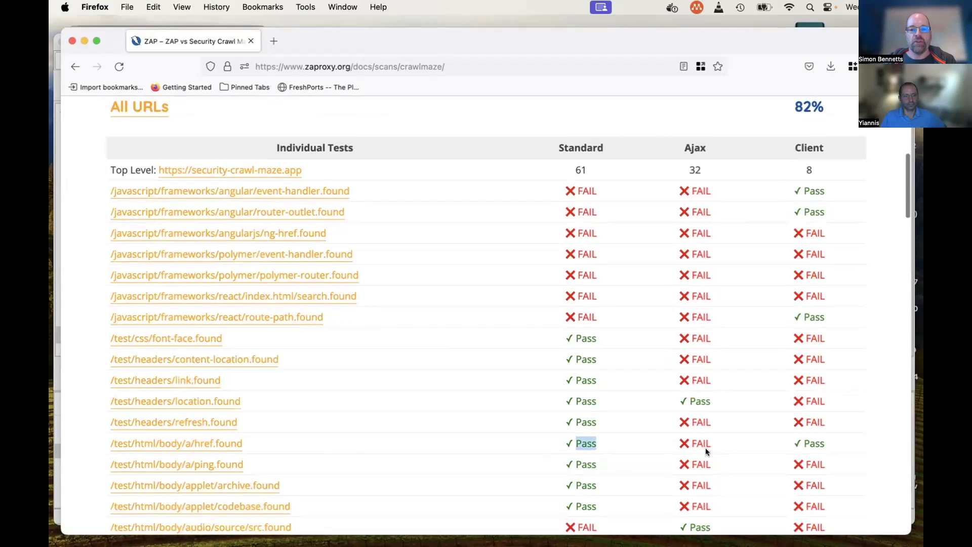
pyautogui.tripleClick(699, 444)
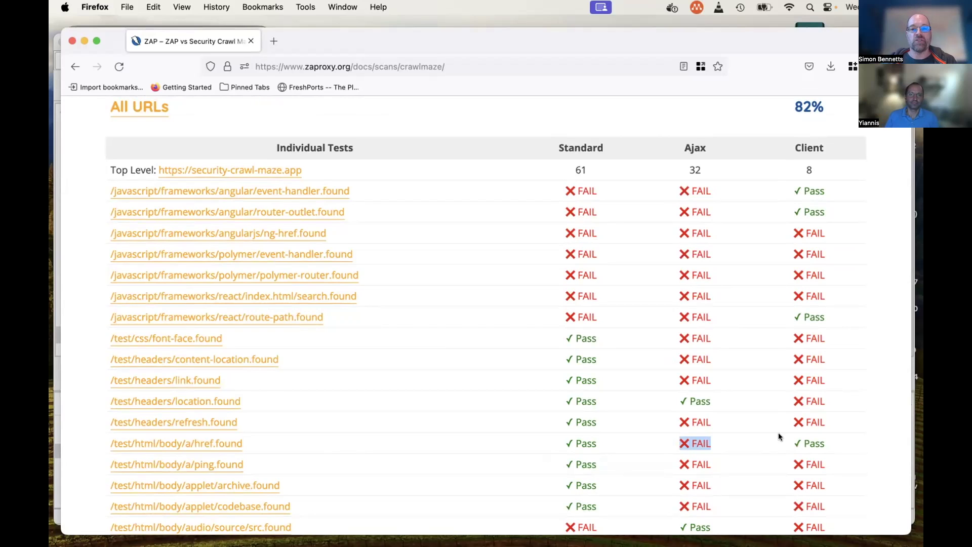
pyautogui.scroll(-3, 778, 379)
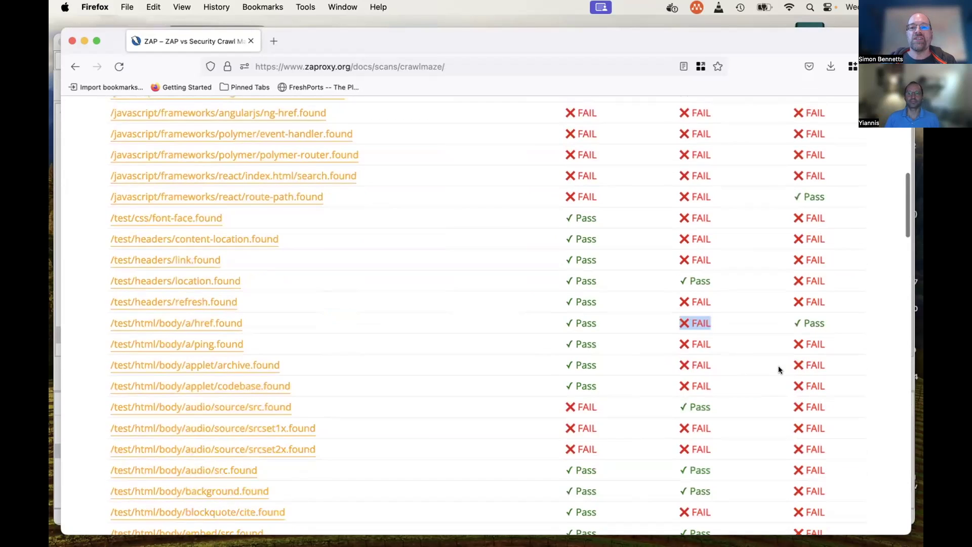
pyautogui.scroll(-2, 780, 370)
pyautogui.scroll(2, 780, 370)
pyautogui.scroll(1, 780, 370)
pyautogui.scroll(5, 779, 369)
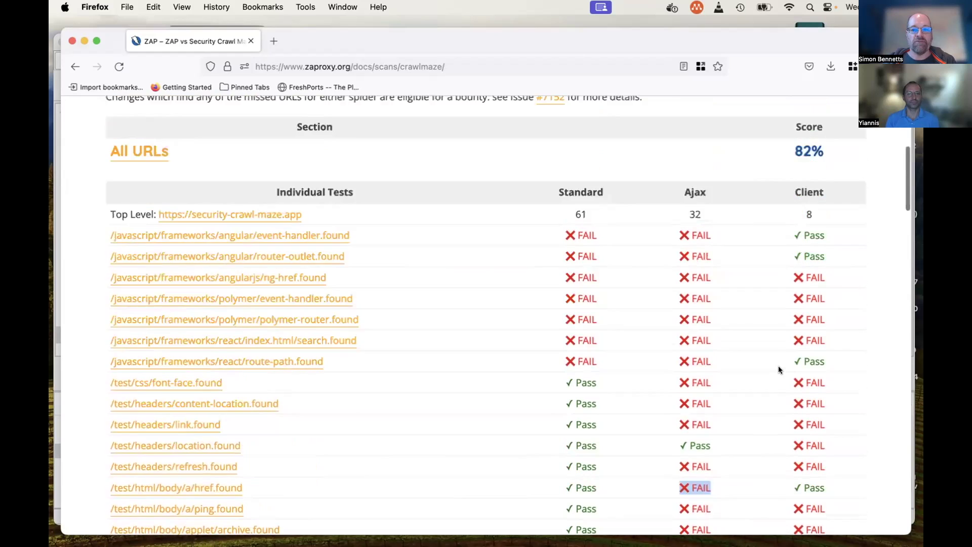
pyautogui.scroll(4, 774, 368)
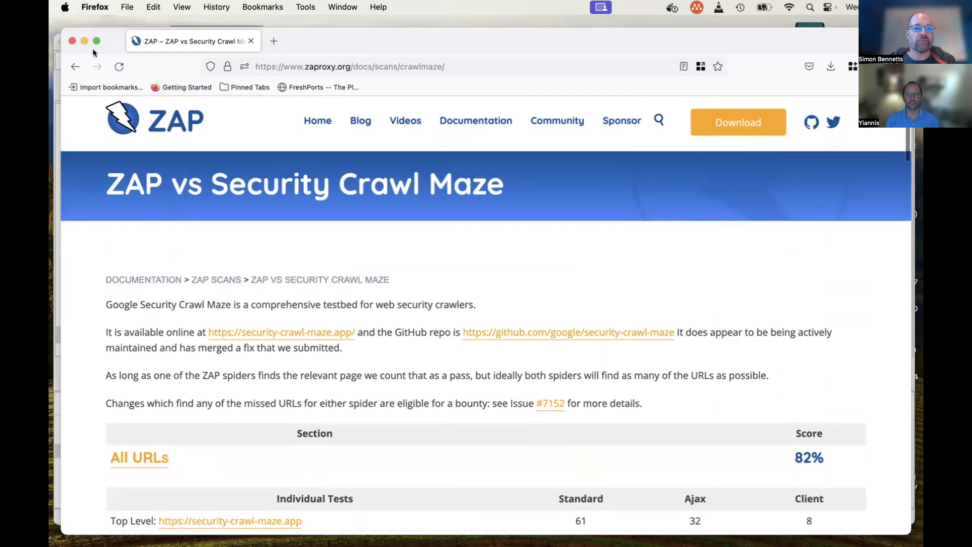
# - Close the results browser and show the /#/login page's recorded elements
pyautogui.click(71, 43)
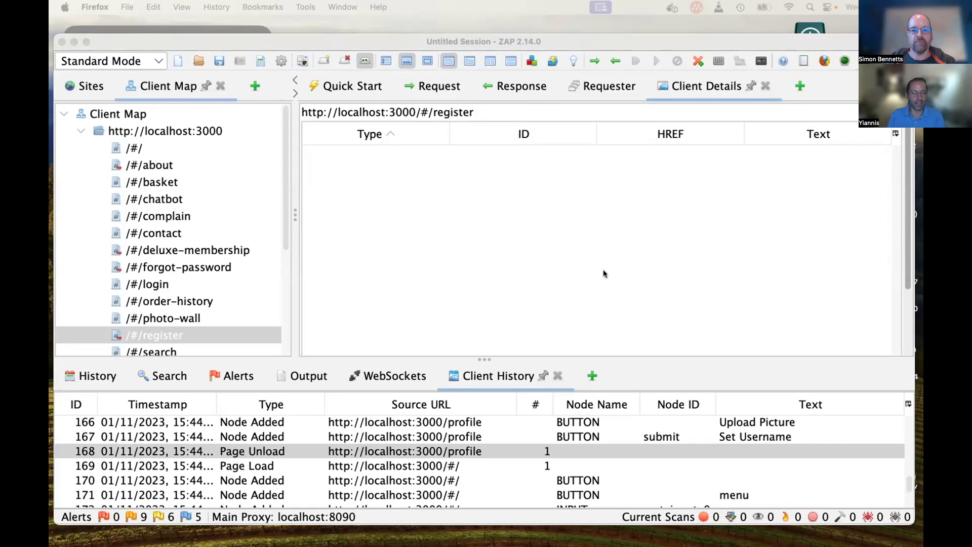
pyautogui.click(159, 286)
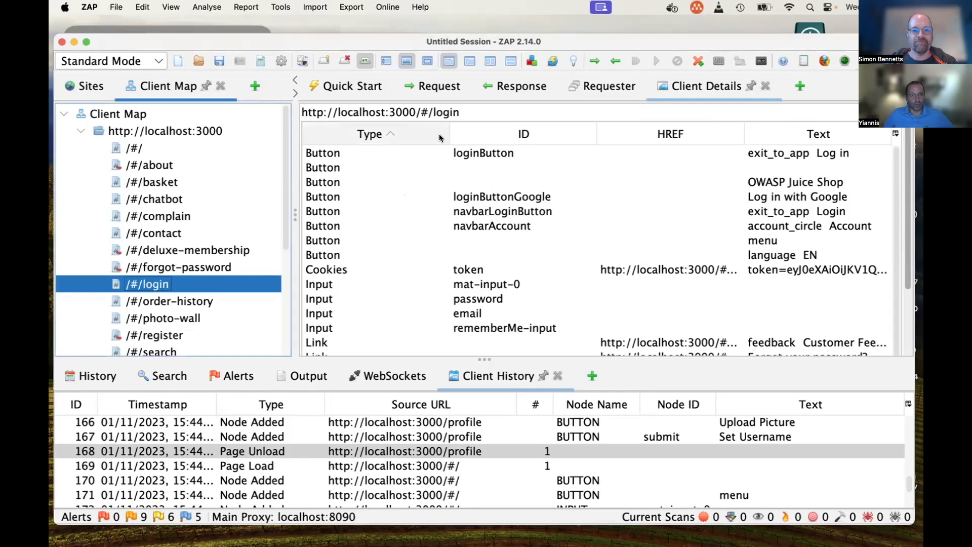
# - Launch a proxied Firefox on Juice Shop from Quick Start and dismiss the welcome dialog
pyautogui.click(363, 91)
pyautogui.click(531, 289)
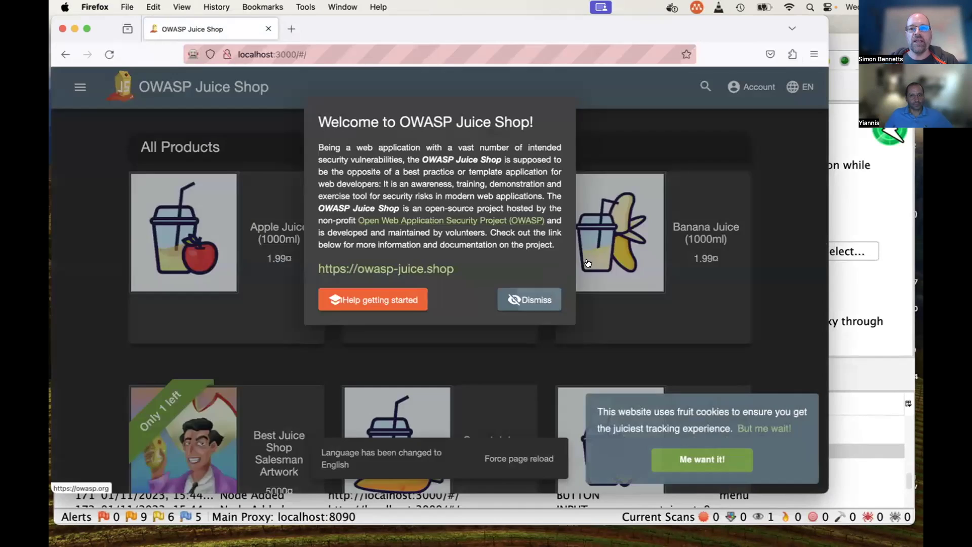
pyautogui.click(549, 300)
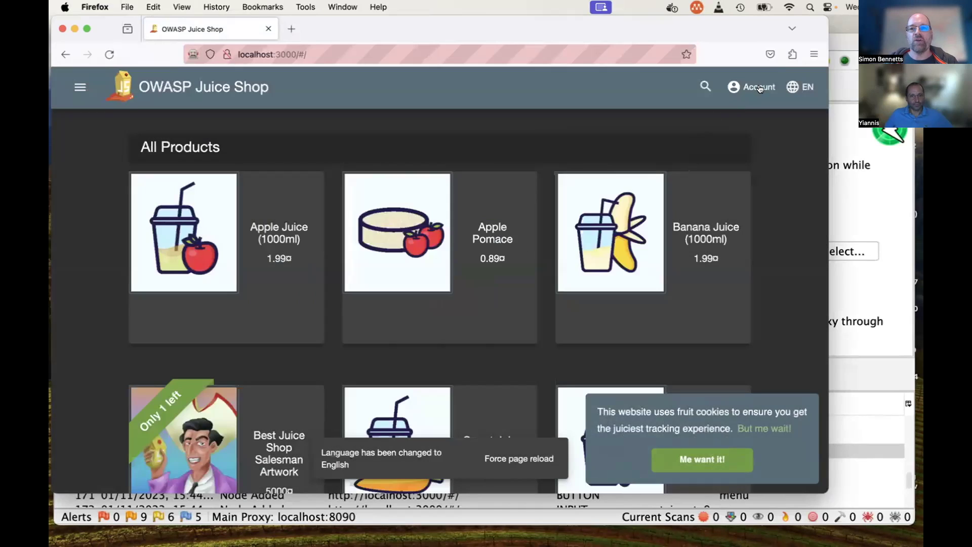
# - Reach the ZAP Browser Extension popup from Firefox's extensions list and show its options
pyautogui.click(793, 53)
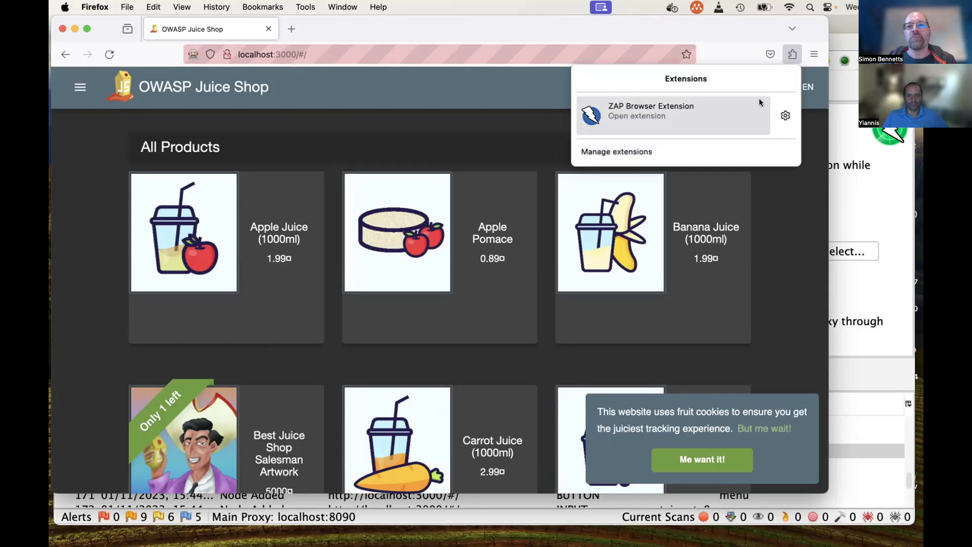
pyautogui.click(516, 97)
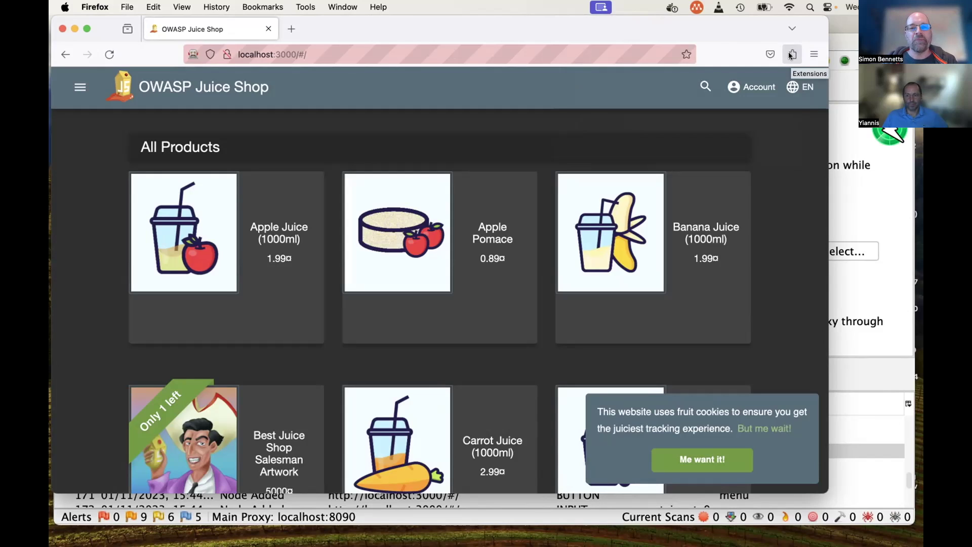
pyautogui.click(792, 55)
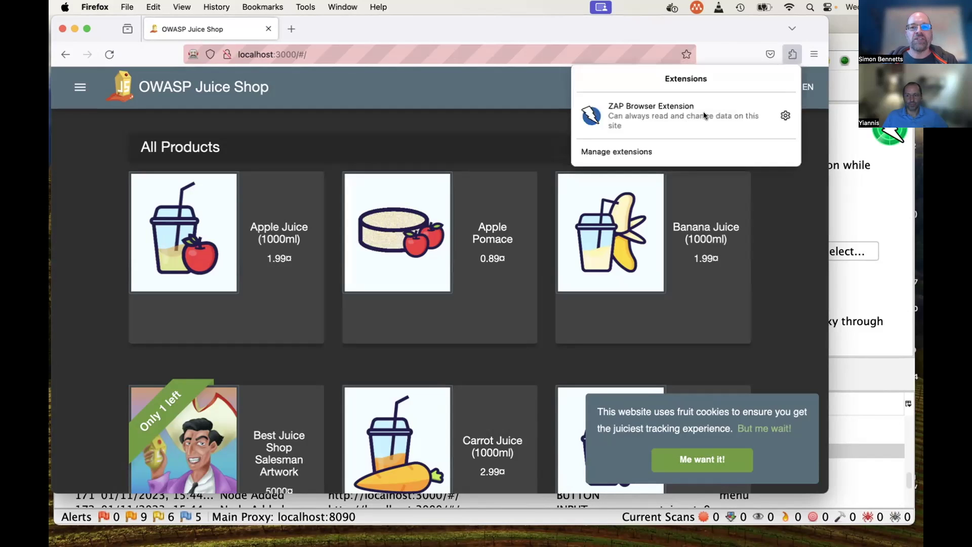
pyautogui.click(644, 112)
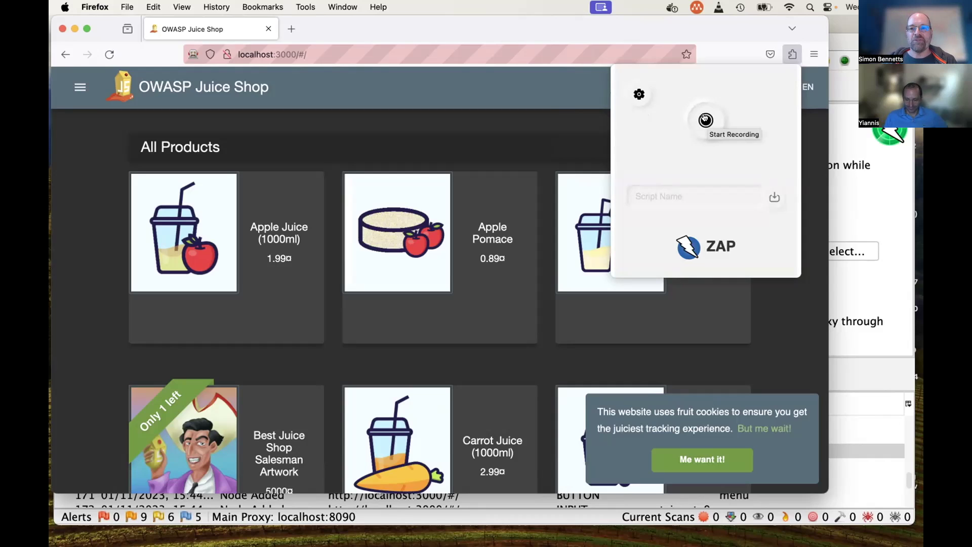
pyautogui.click(639, 95)
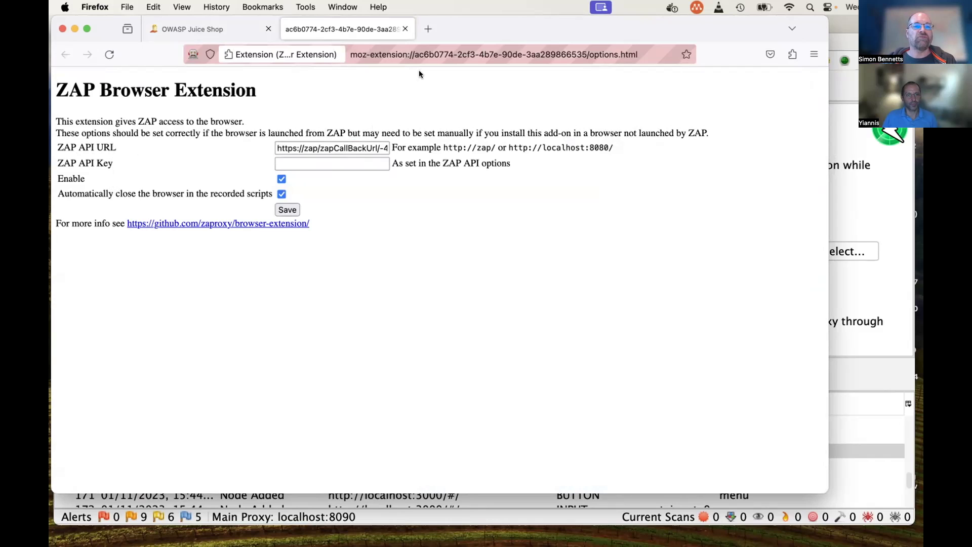
# - Close the extension options tab and the Firefox window, returning to ZAP
pyautogui.click(405, 29)
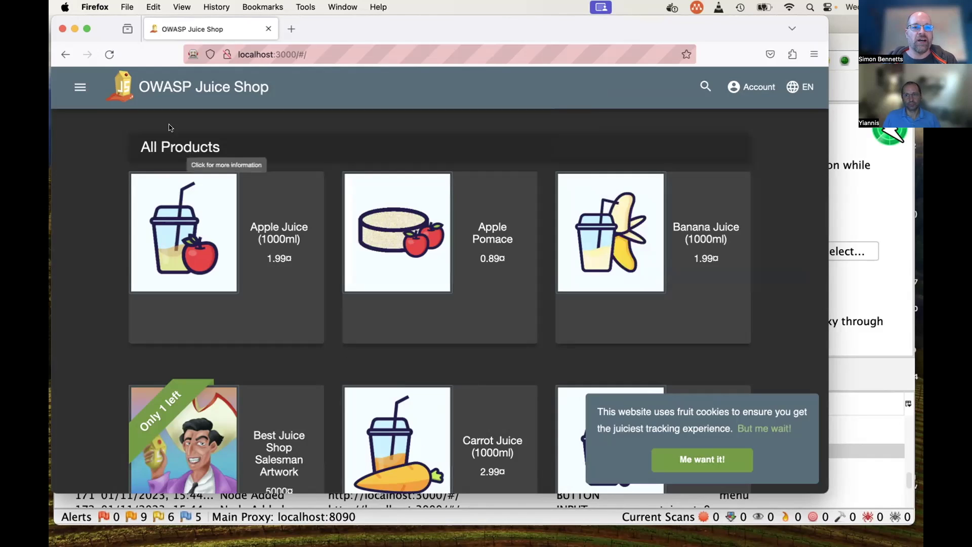
pyautogui.click(62, 28)
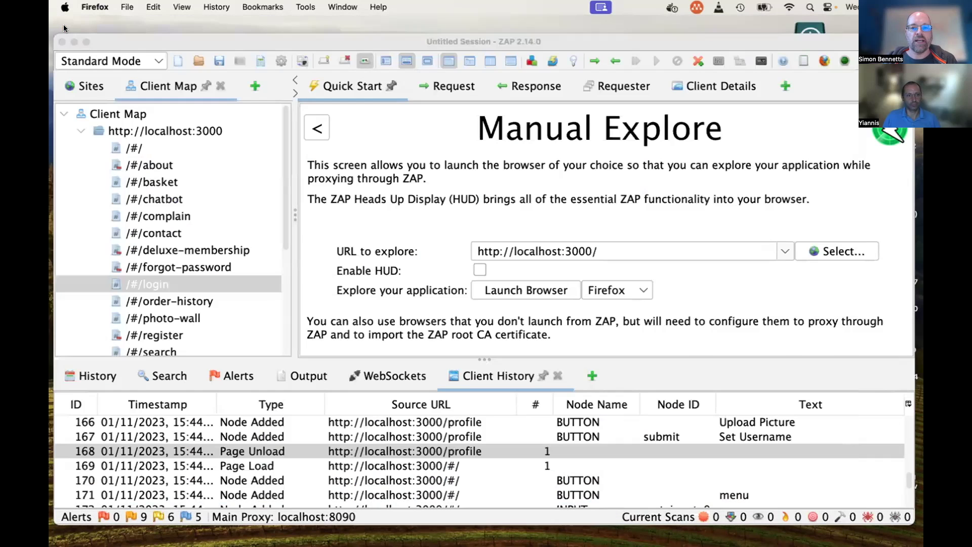
# - Choose Chrome as the Manual Explore browser and launch it on Juice Shop
pyautogui.click(626, 289)
pyautogui.click(609, 309)
pyautogui.click(538, 294)
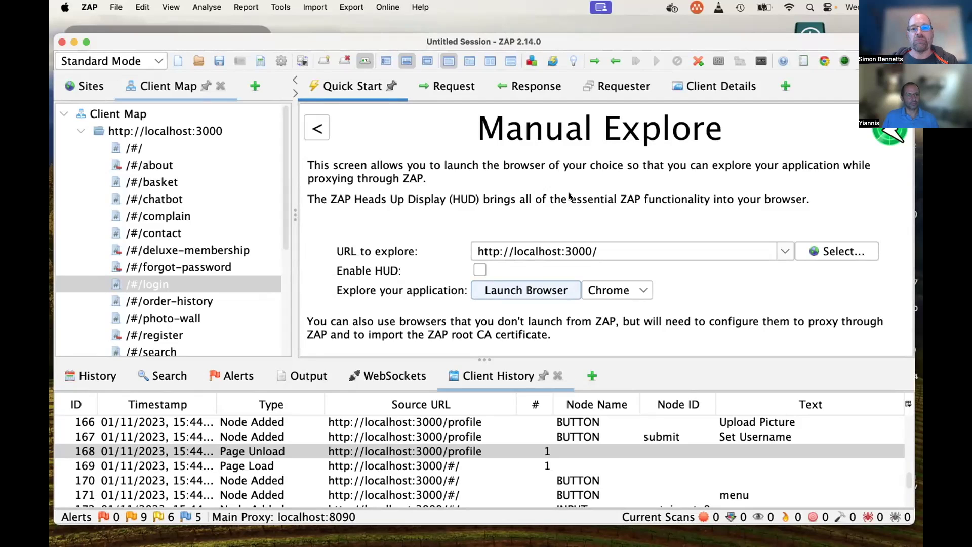
pyautogui.click(541, 290)
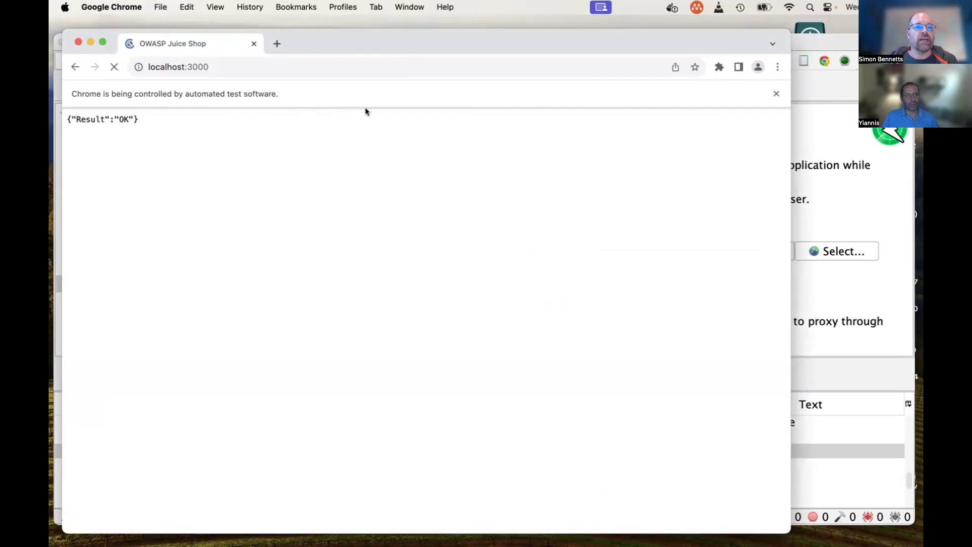
# - Show the ZAP Browser Extension options in Chrome, switching between it and the Juice Shop tab
pyautogui.click(719, 67)
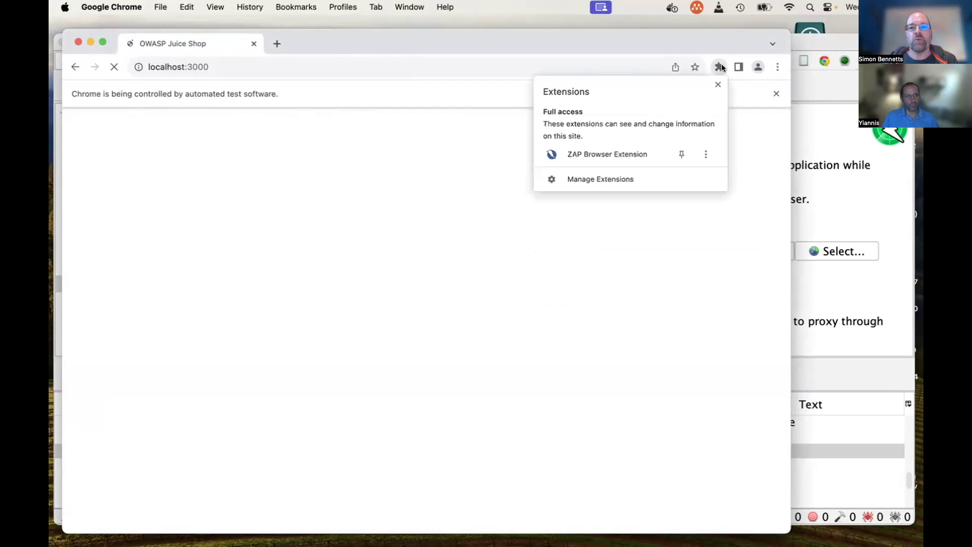
pyautogui.click(630, 156)
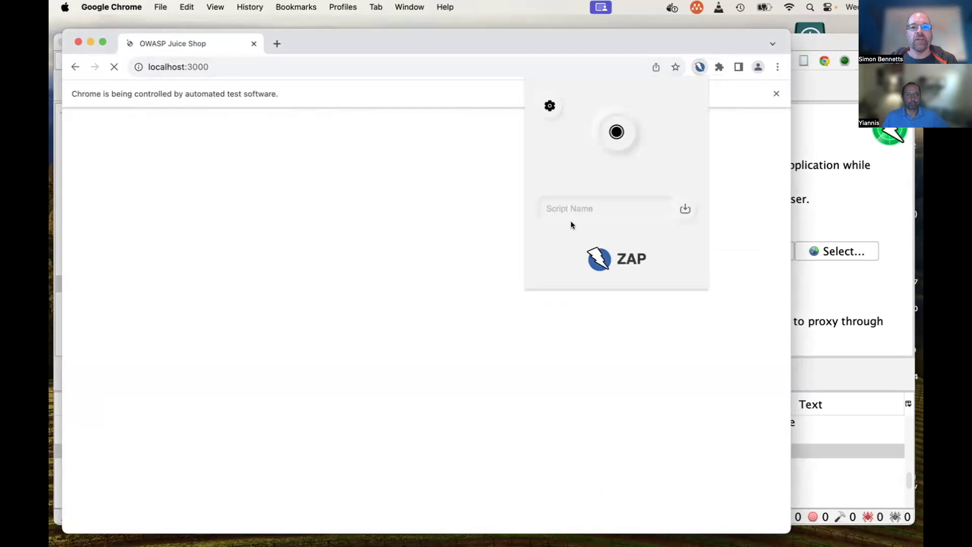
pyautogui.click(549, 105)
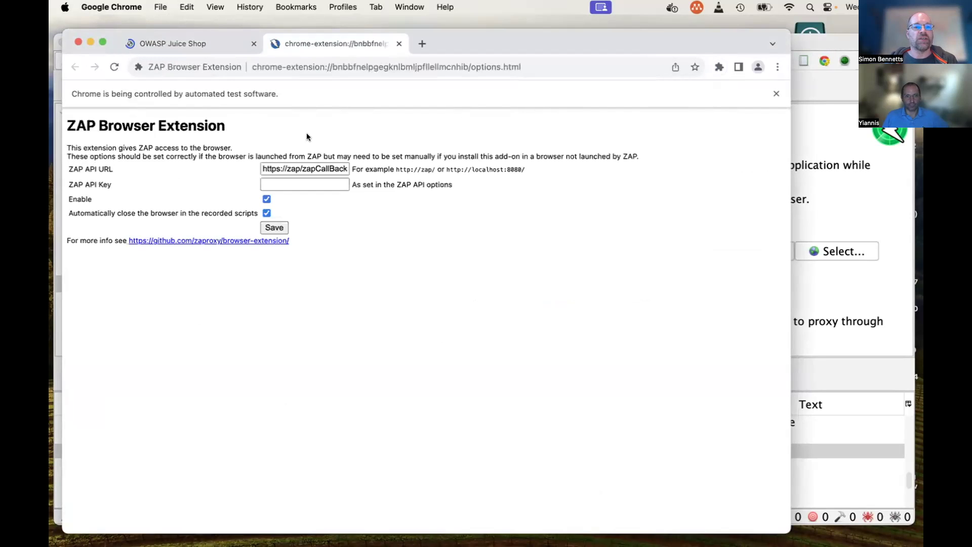
pyautogui.click(212, 42)
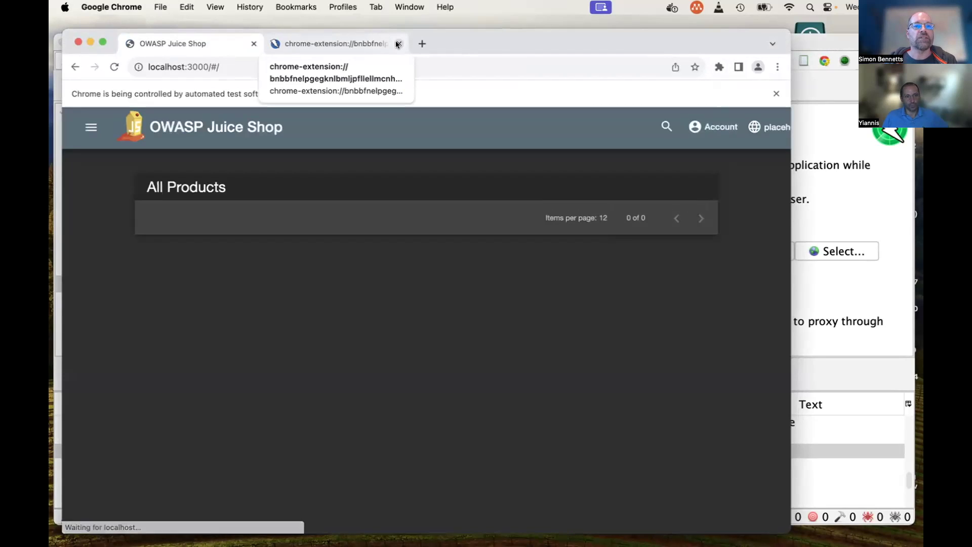
pyautogui.click(348, 40)
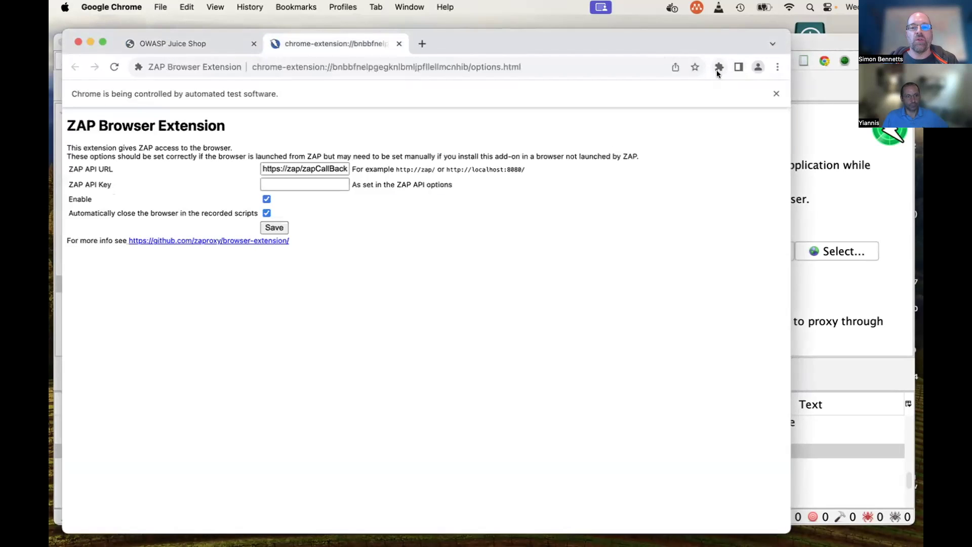
# - Pin the ZAP extension to Chrome's toolbar, then close Chrome to return to ZAP
pyautogui.click(718, 68)
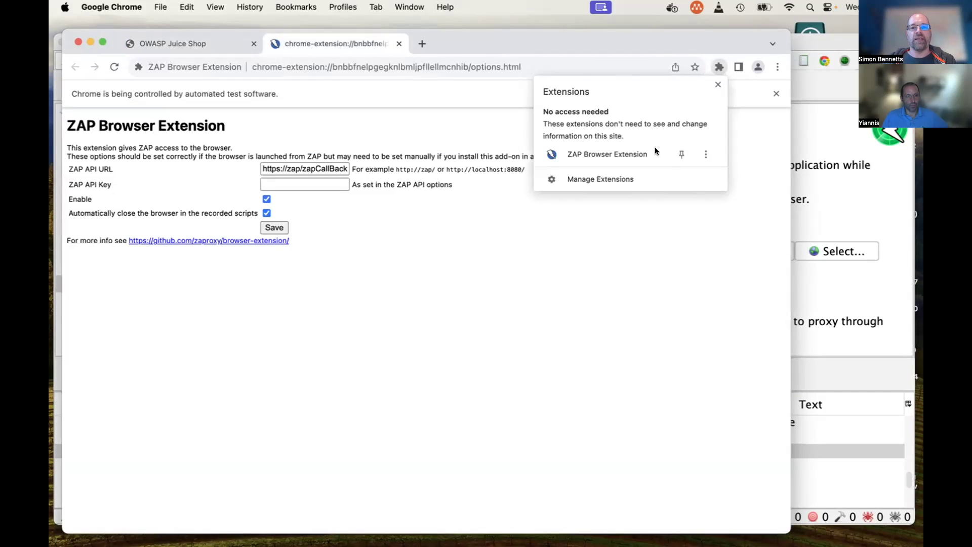
pyautogui.click(626, 155)
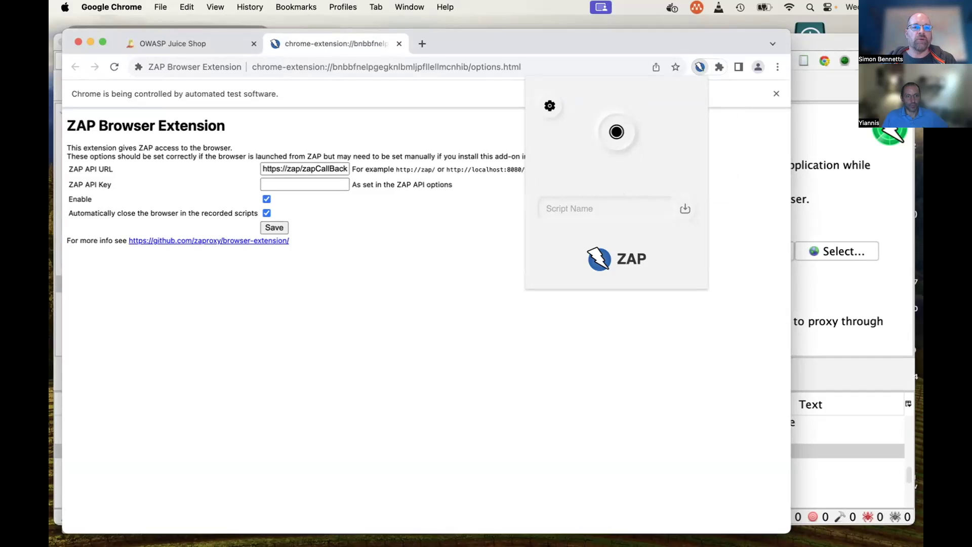
pyautogui.click(77, 42)
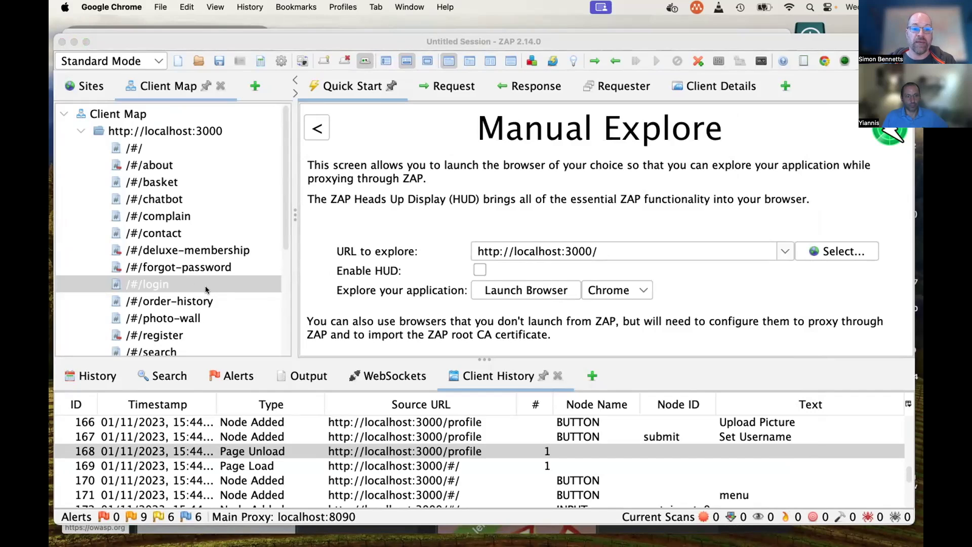
# - Show the context-menu actions for the /#/login page in the Client Map
pyautogui.rightClick(205, 286)
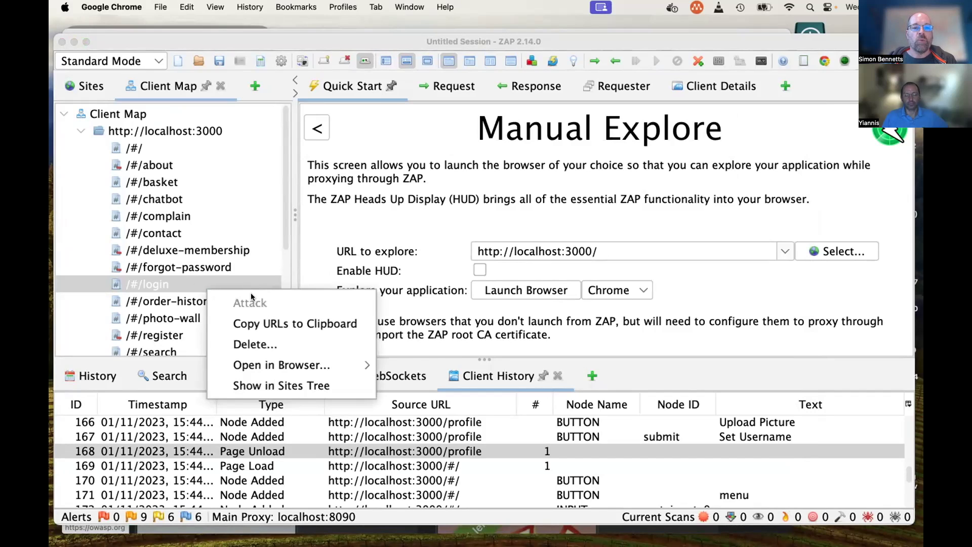